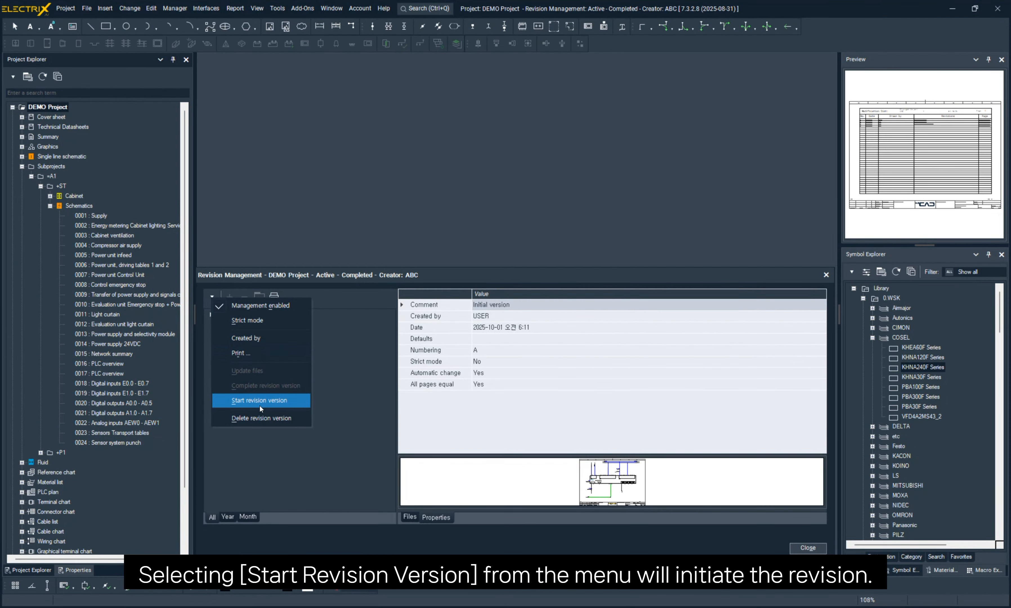
Start a new revision version with the comment "Changed the part" and the name 1, and close Revision Management
left_click(260, 400)
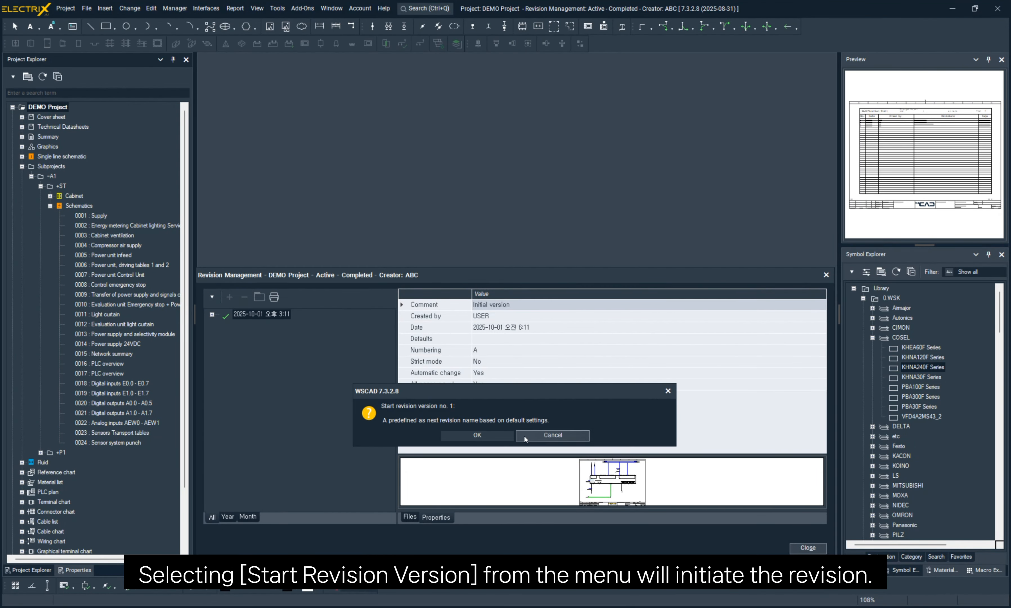
left_click(491, 434)
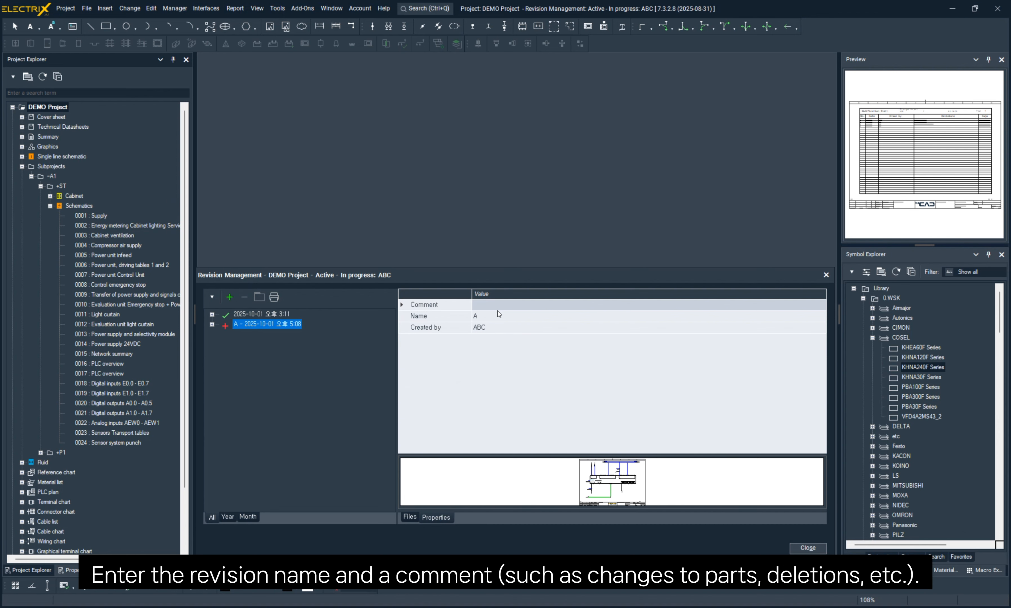
left_click(498, 305)
type("Changed the part")
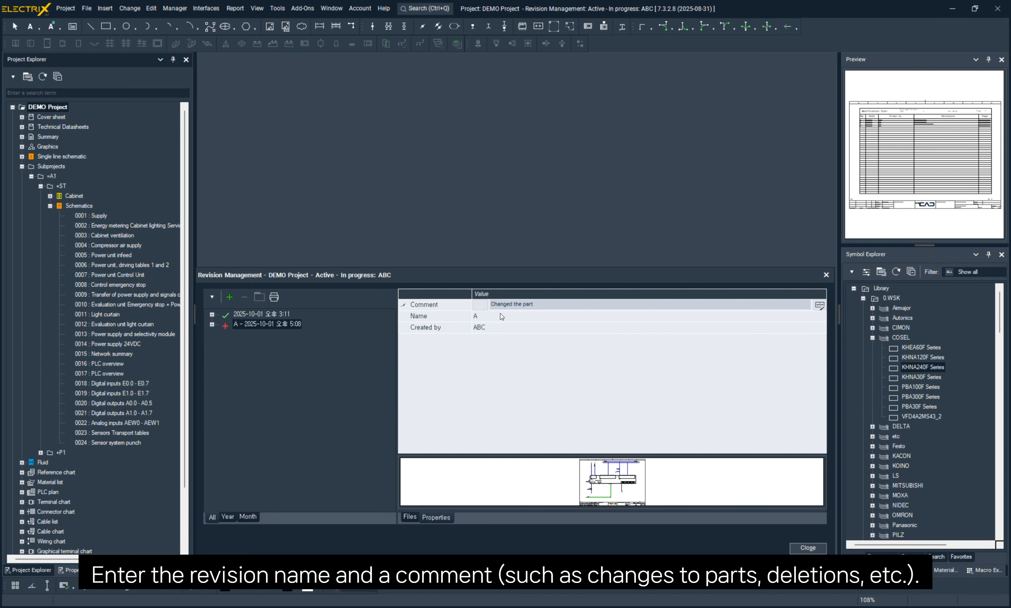
type("s")
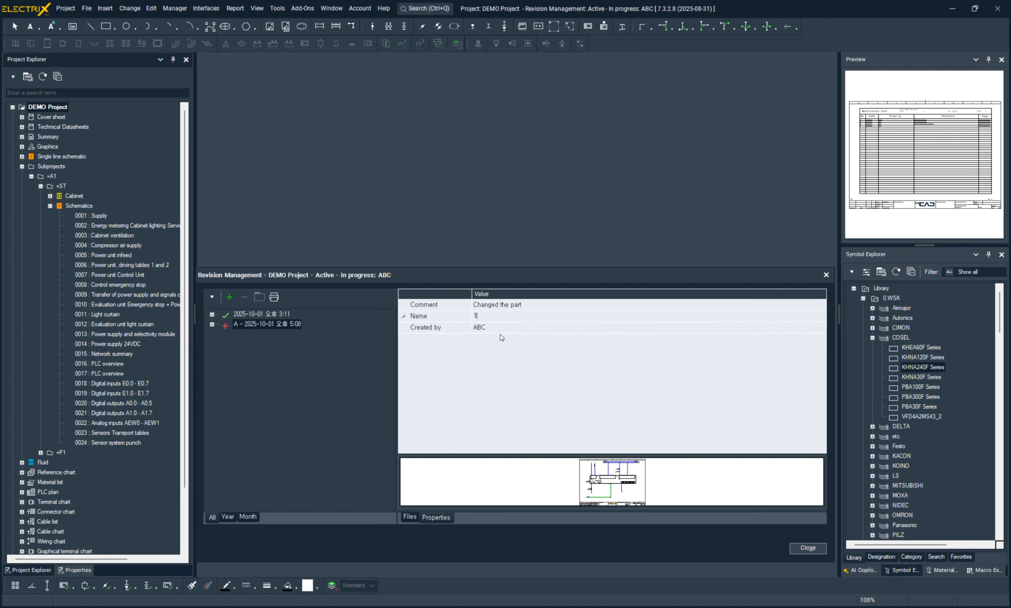
left_click(410, 517)
left_click(807, 549)
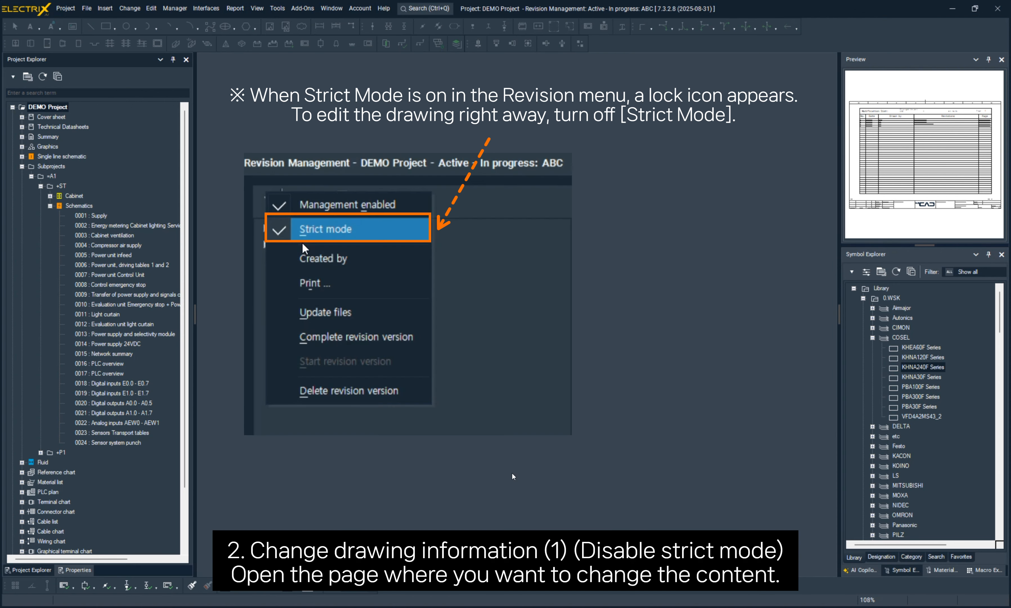
Open schematic page 0005 Power unit infeed of subproject +A1 +ST
left_click(113, 285)
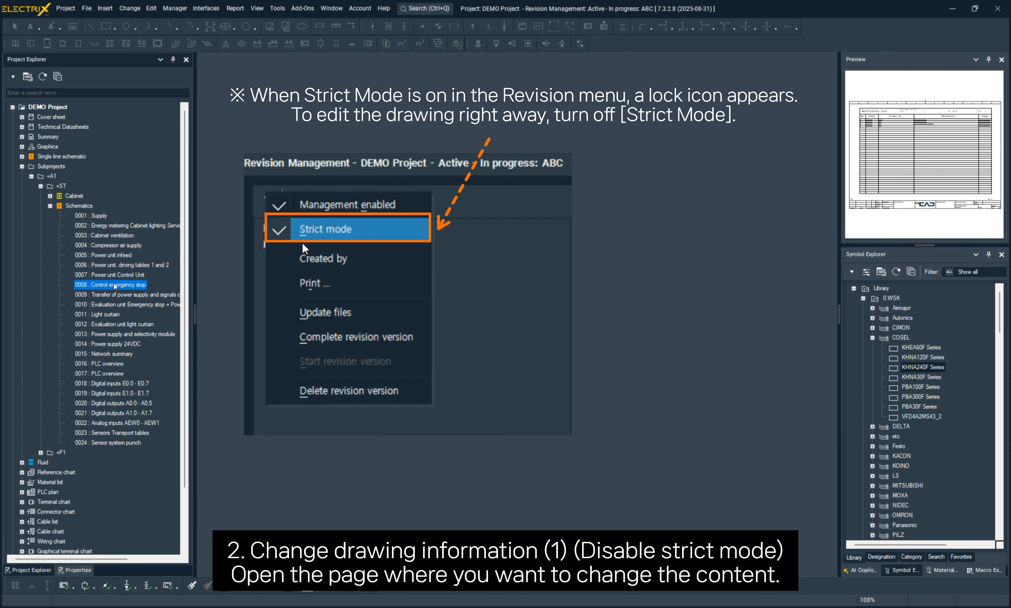
left_click(113, 266)
left_click(112, 256)
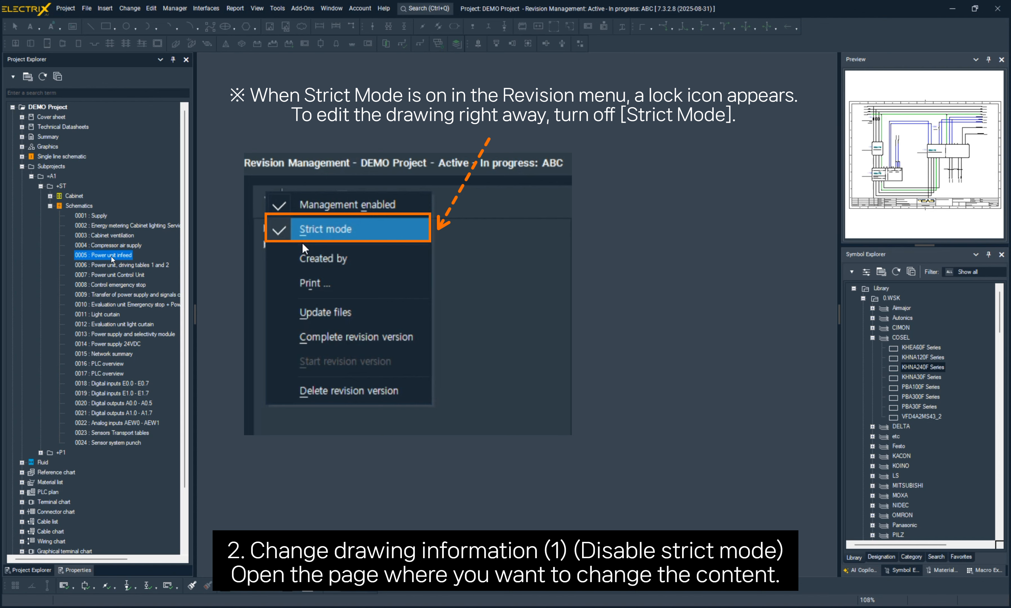
double_click(103, 257)
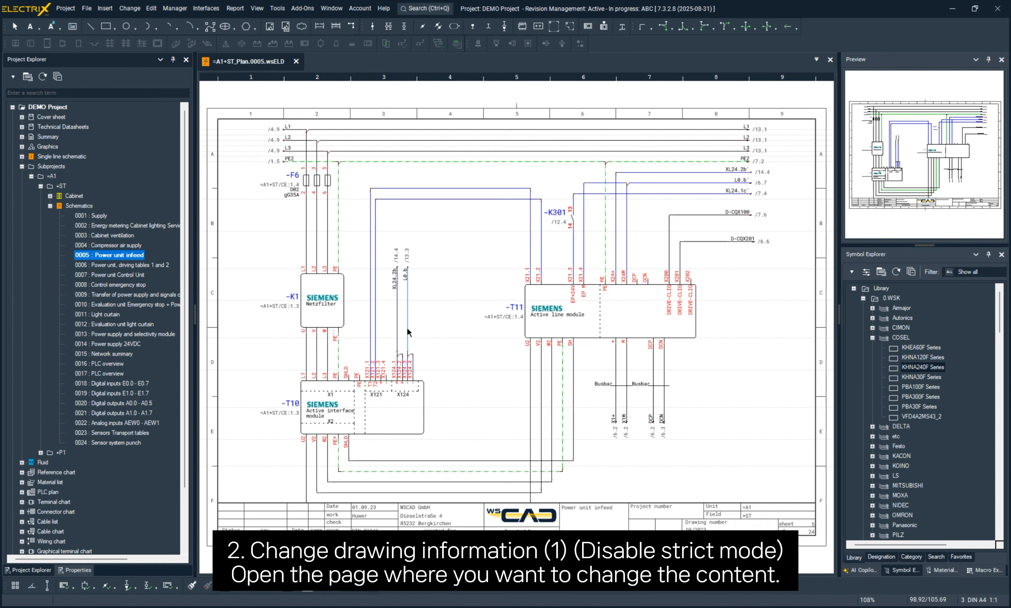
Replace the part of component -K1 on page 0005 with 6EP1436-3BA00 from the energy conversion parts
left_click(338, 306)
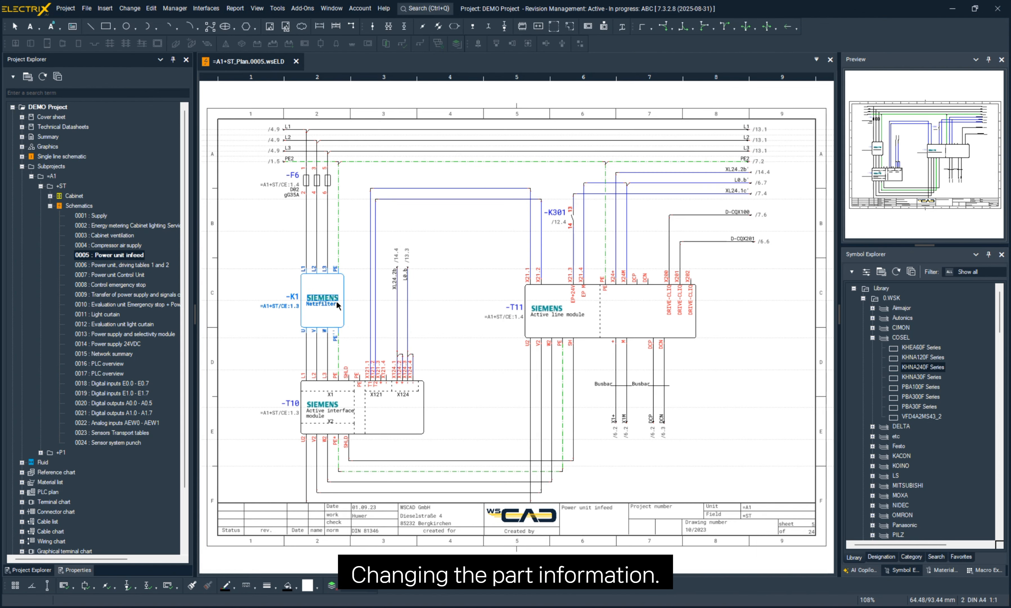
double_click(337, 305)
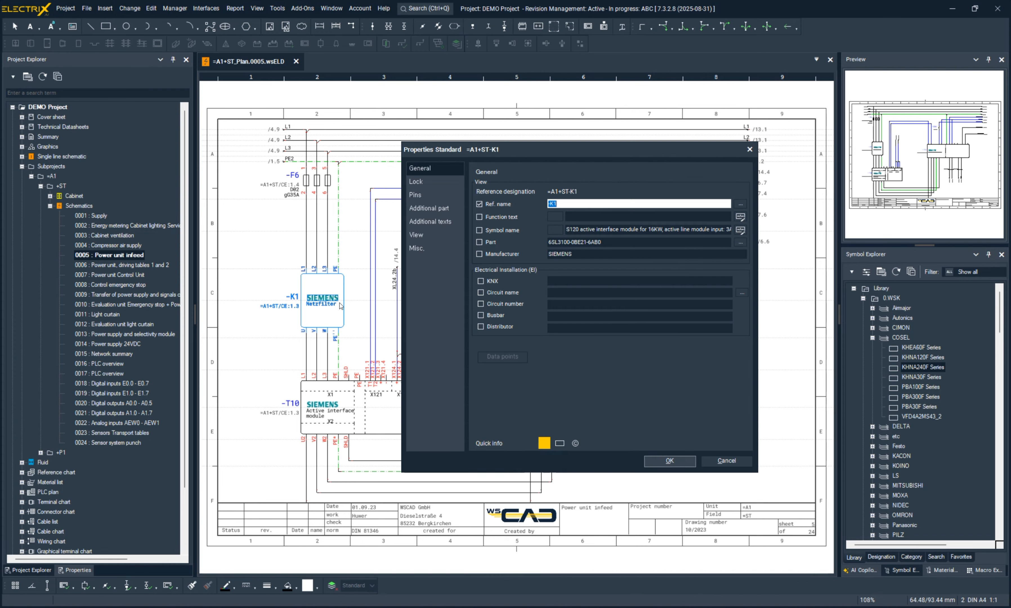
left_click(739, 242)
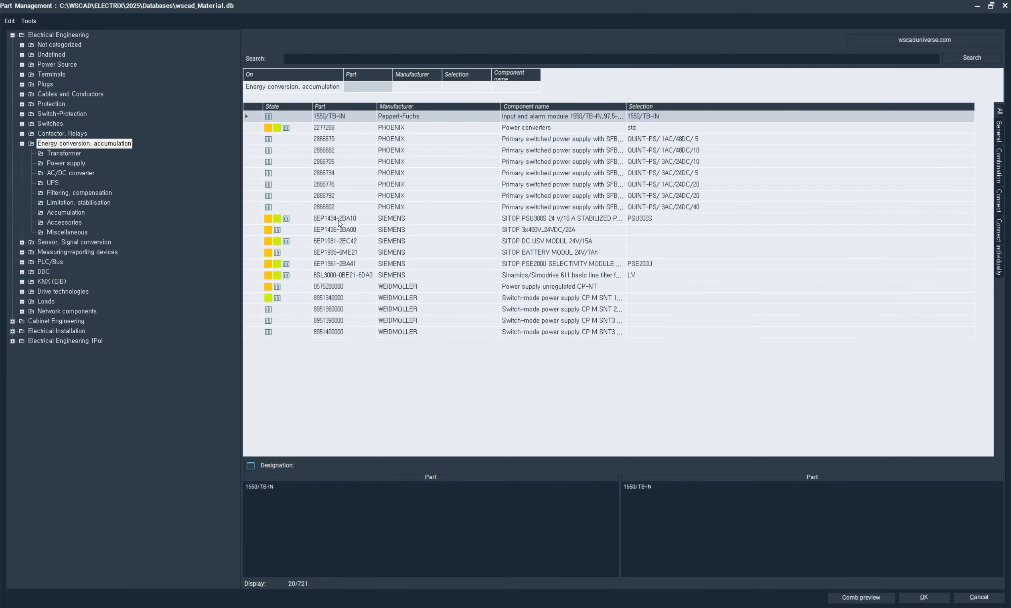
left_click(340, 230)
double_click(340, 230)
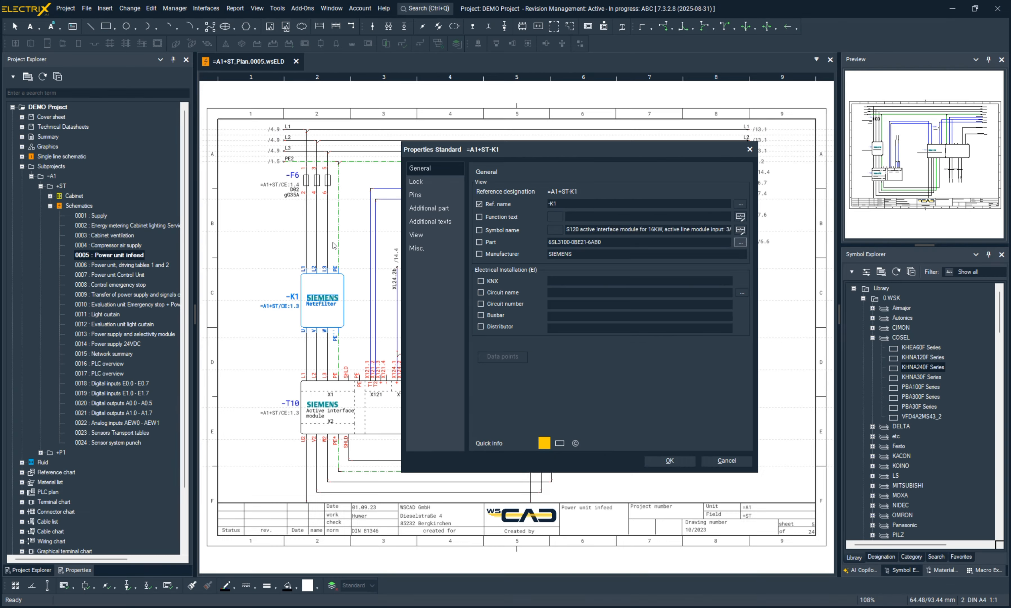
left_click(686, 468)
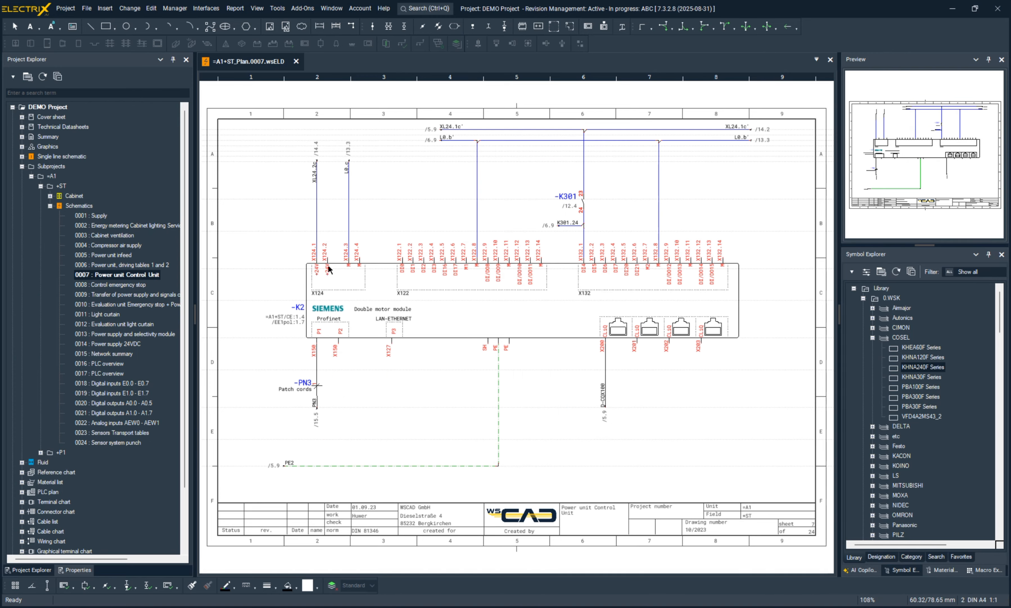
Replace the part of component -K2 on page 0007 with the SIEMENS double motor module 6SL3120-2TE13-0AA4
double_click(487, 258)
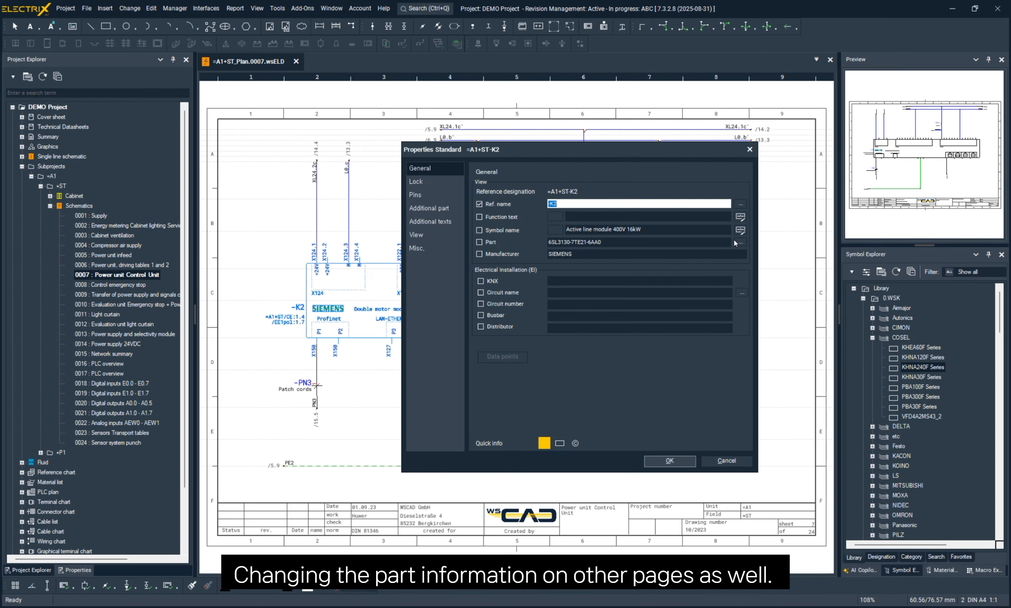
left_click(740, 242)
left_click(358, 116)
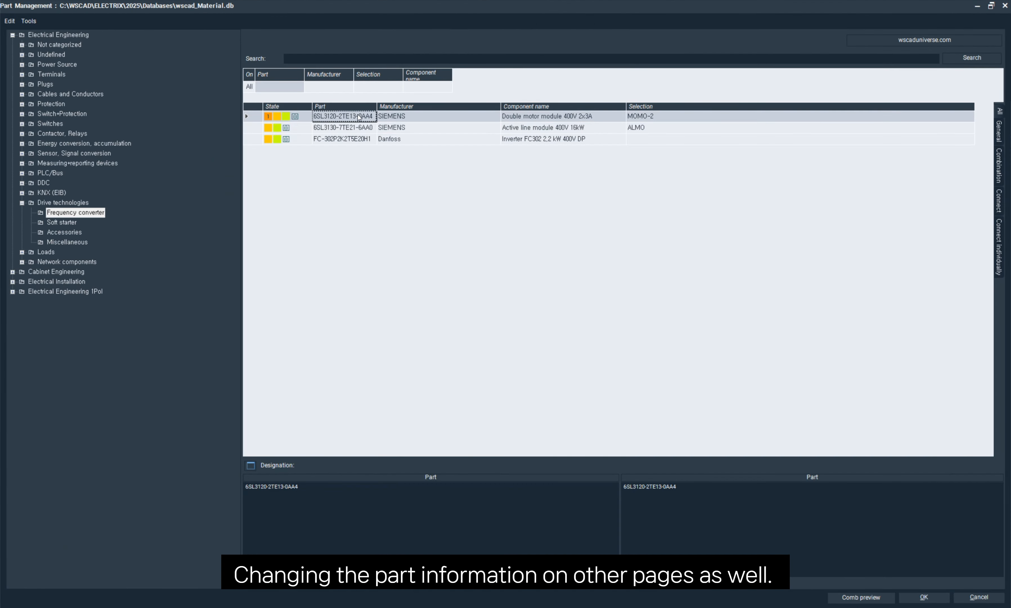
double_click(359, 117)
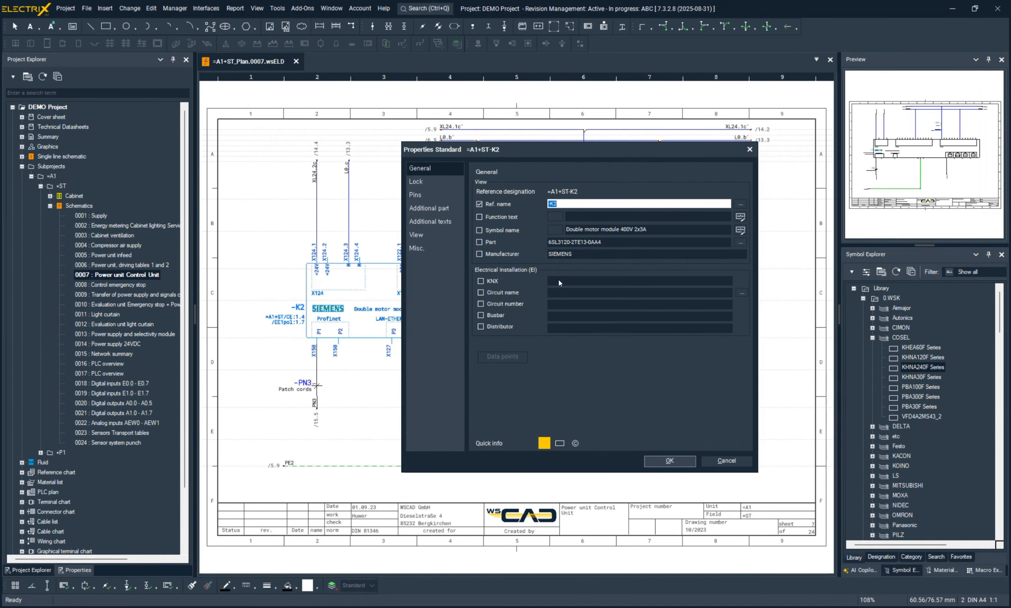
left_click(676, 462)
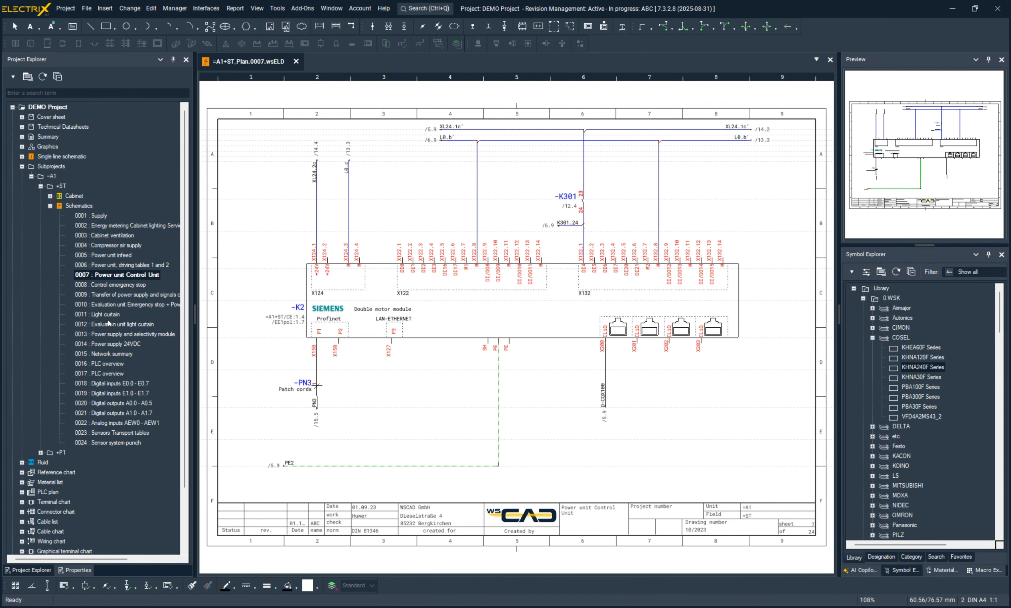
Open schematic page 0010 and move the pilz safety relay -K200 upward along its connection lines
left_click(111, 306)
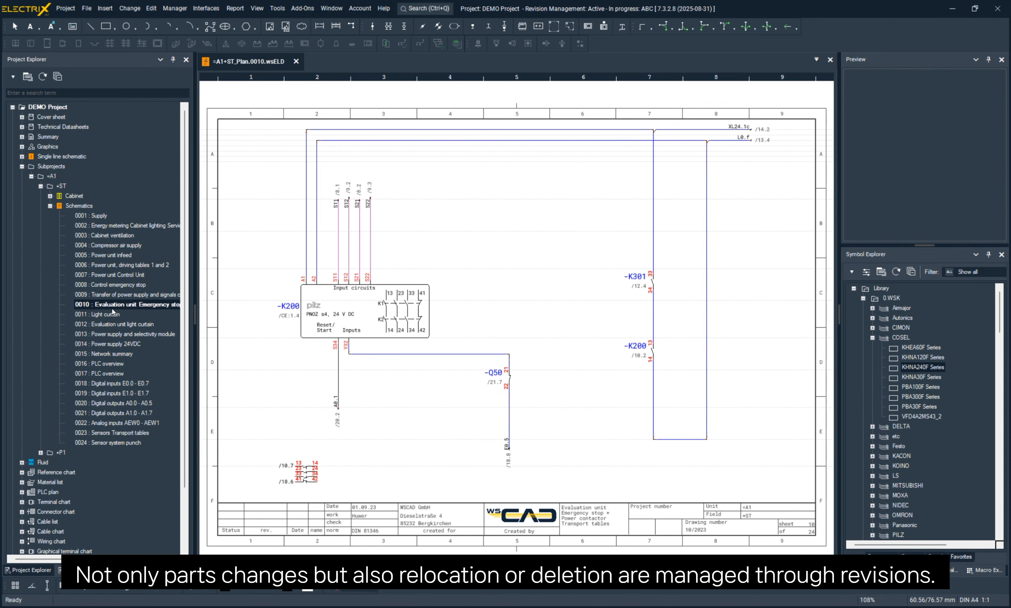
left_click(317, 286)
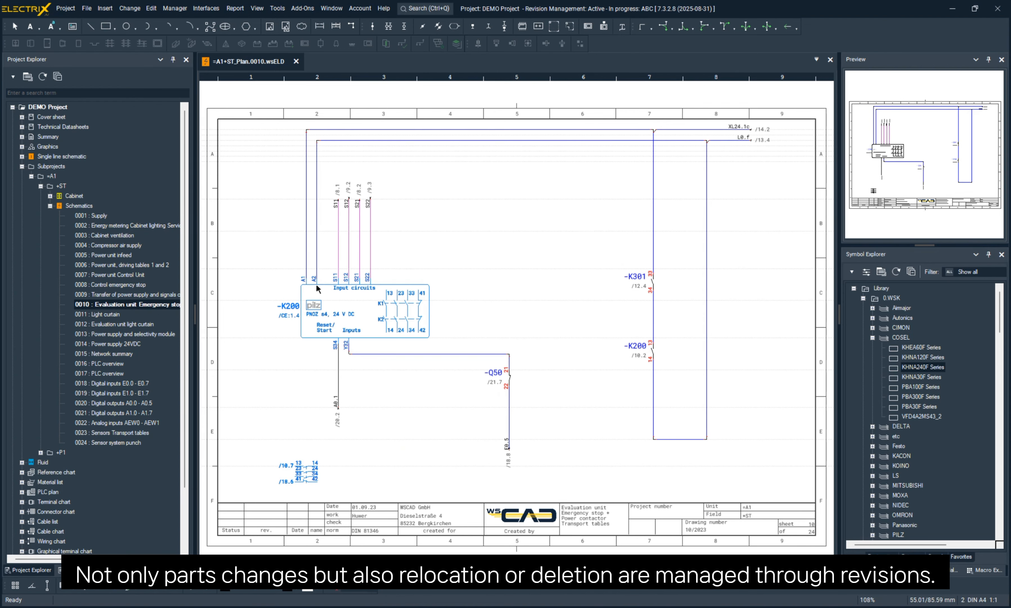
left_click_drag(316, 283, 308, 250)
key("Escape")
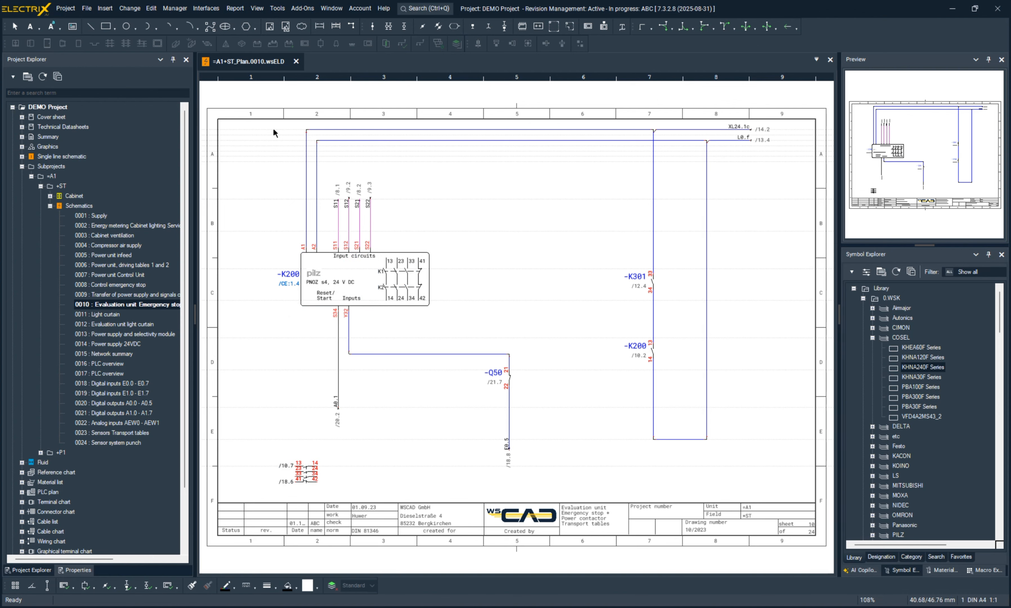
Open the project's Revision Management and expand revision 1 to list its changed pages
left_click(66, 8)
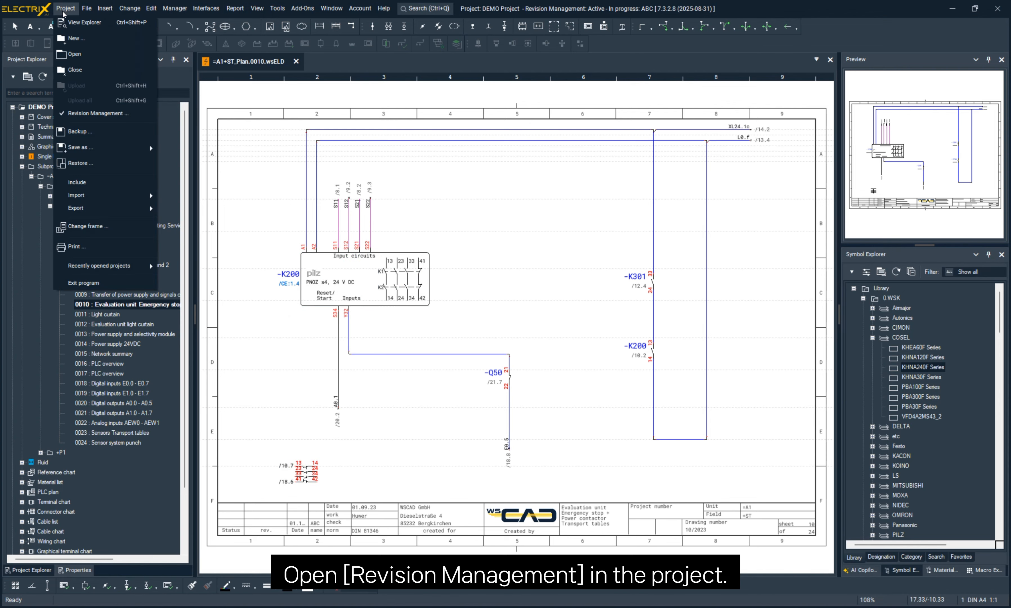
left_click(89, 115)
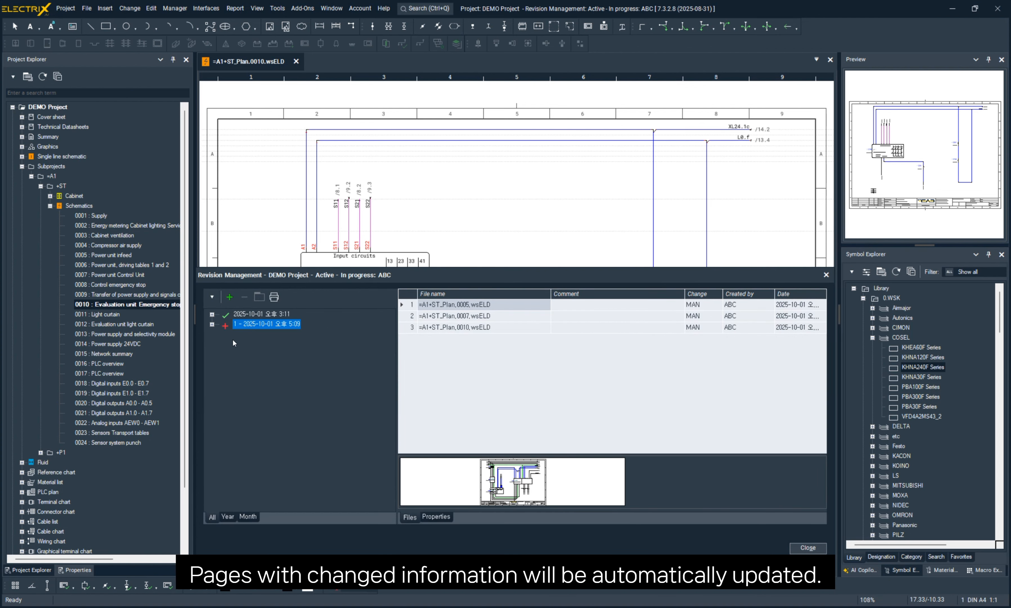
left_click(213, 325)
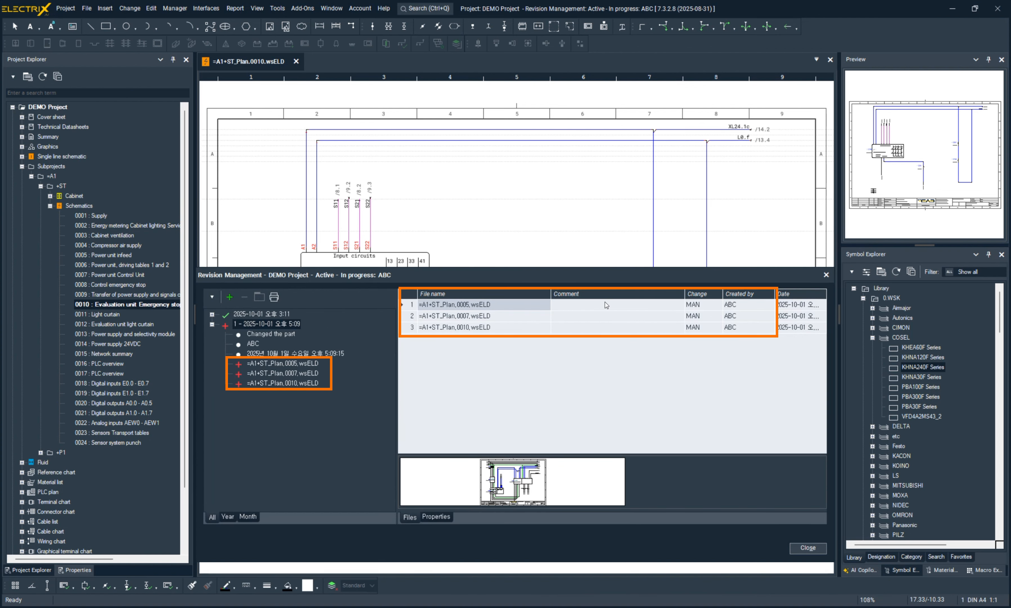
Enter the comment "Changed the part" for pages =A1+ST_Plan.0005 and 0007, and "Changed the part and reference name" for page 0010
left_click(580, 305)
type("c")
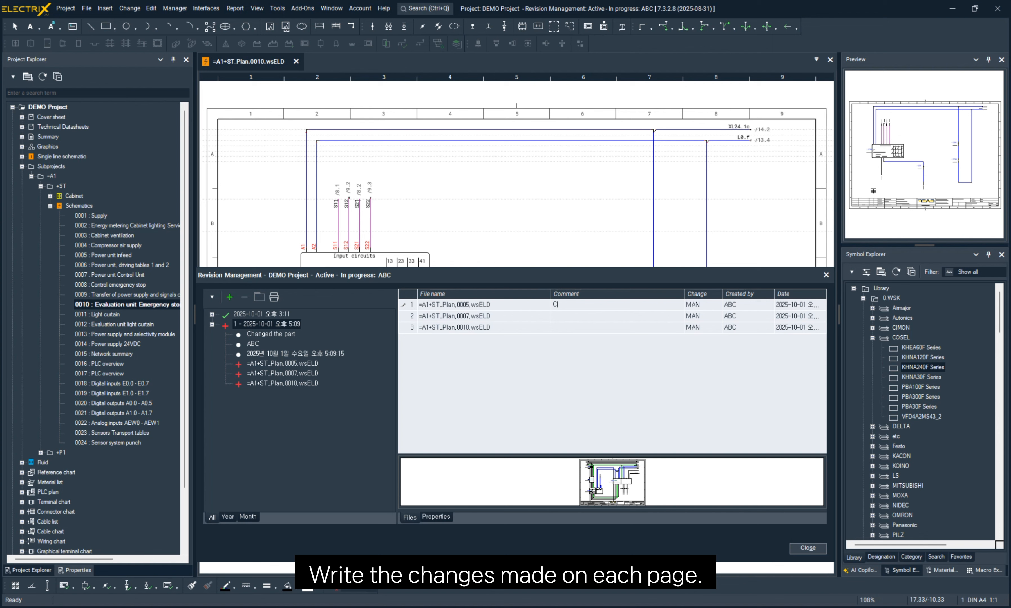
type("hanged the part")
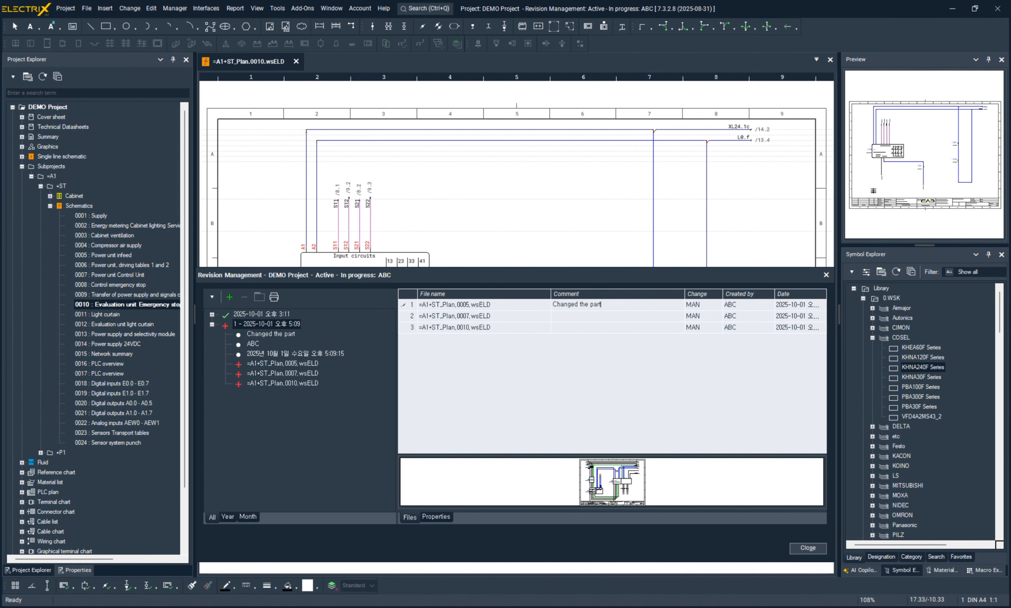
left_click(591, 317)
type("Changed the part")
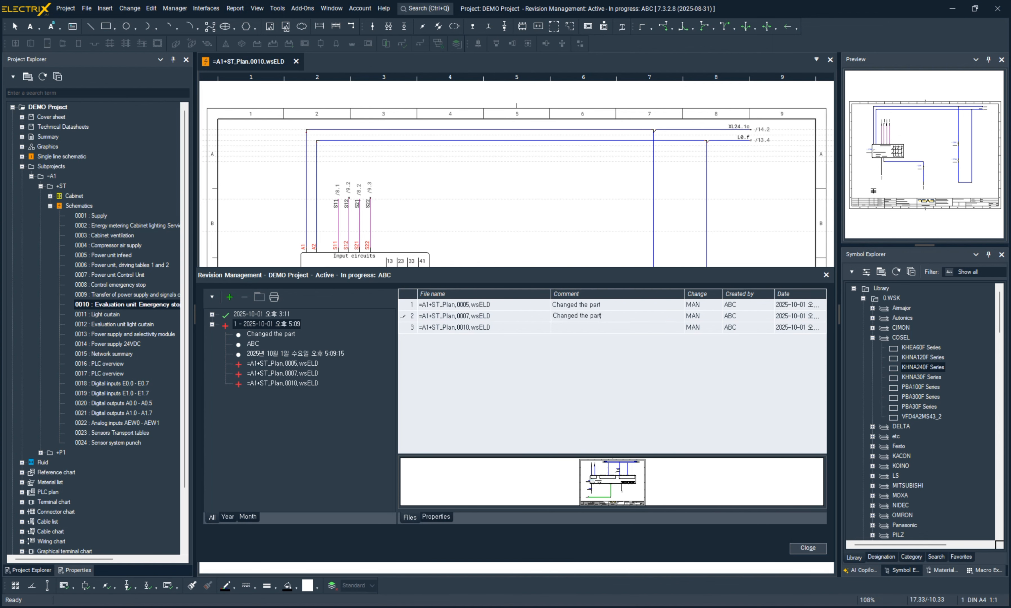
key("Return")
left_click(558, 328)
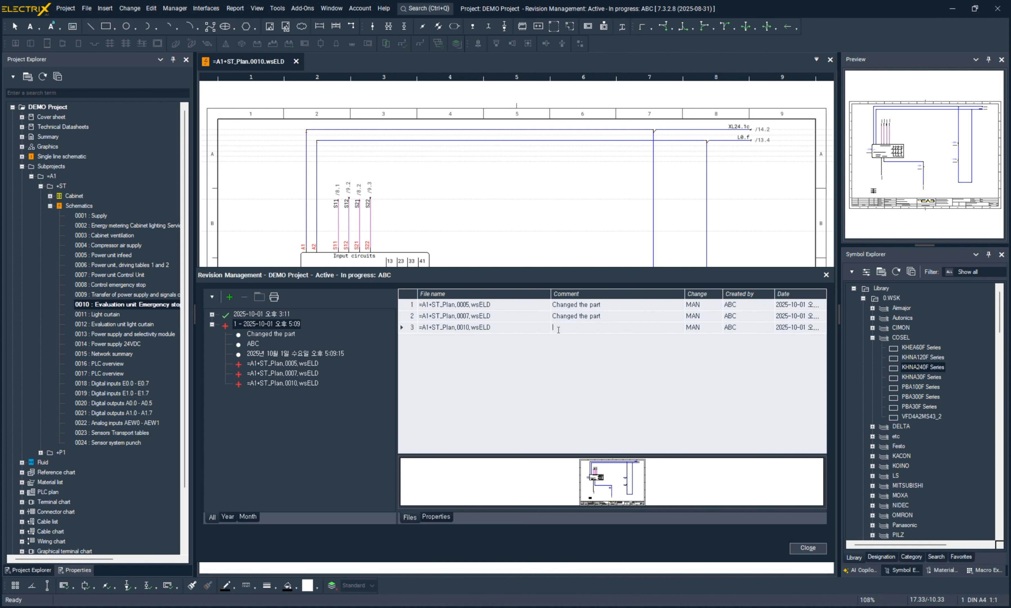
type("Changed the part and reference name")
key("Return")
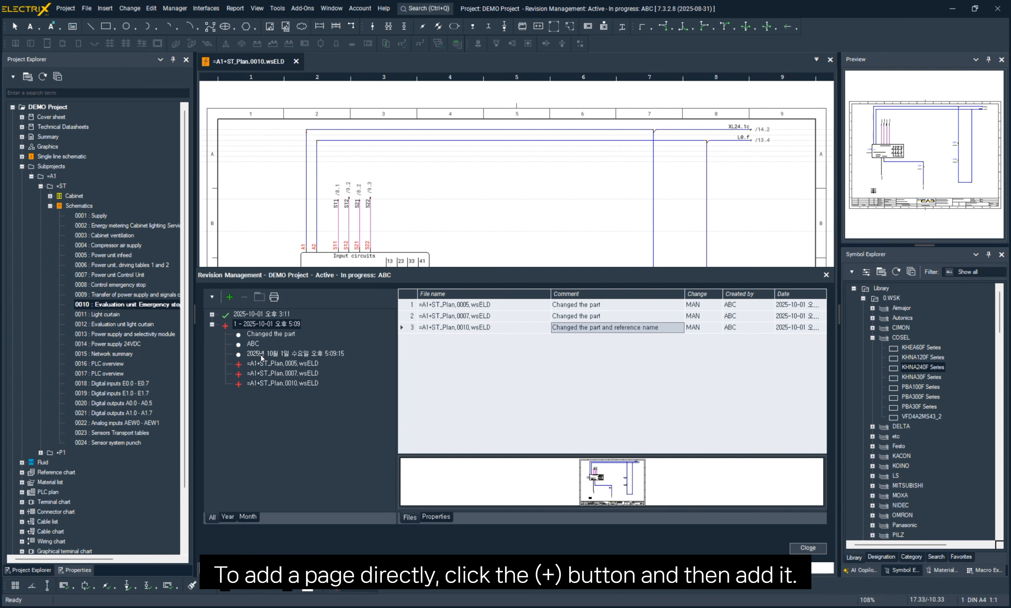
Add the page file =A1+P1_Plan.0003.wsELD to revision 1 with the comment "Change the reference name"
left_click(230, 297)
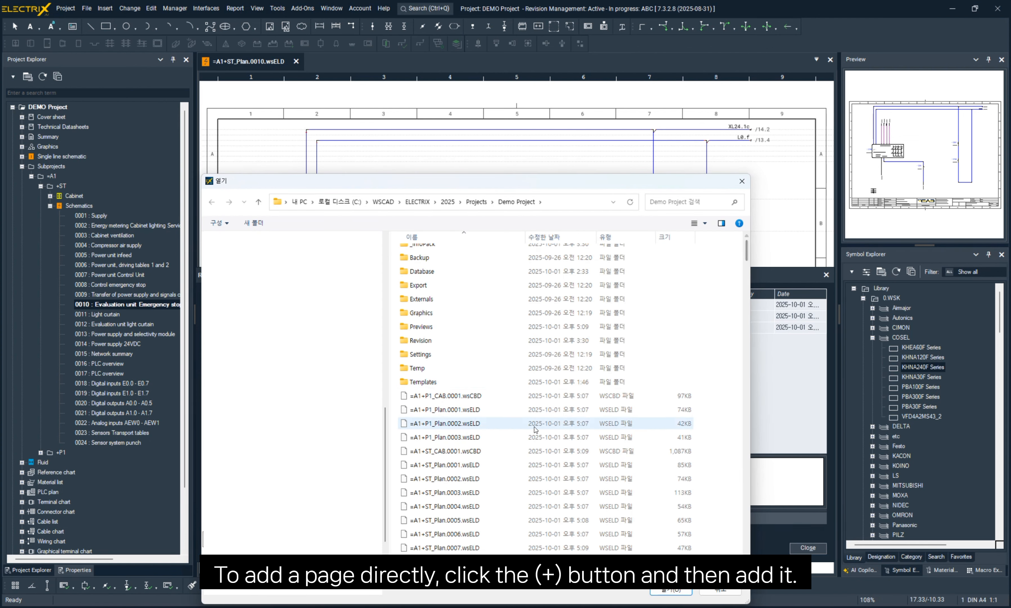
double_click(471, 437)
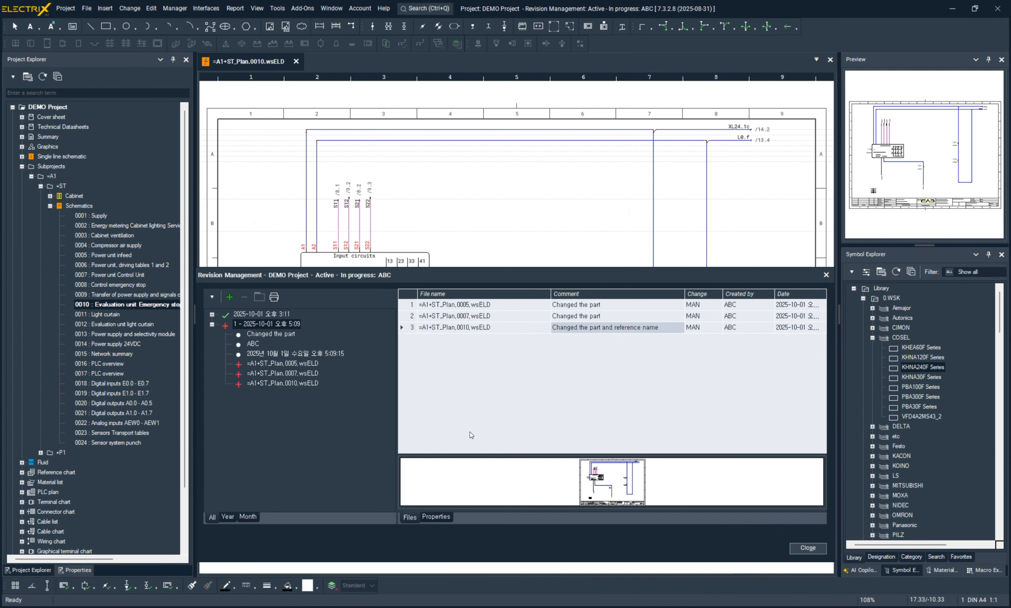
left_click(589, 340)
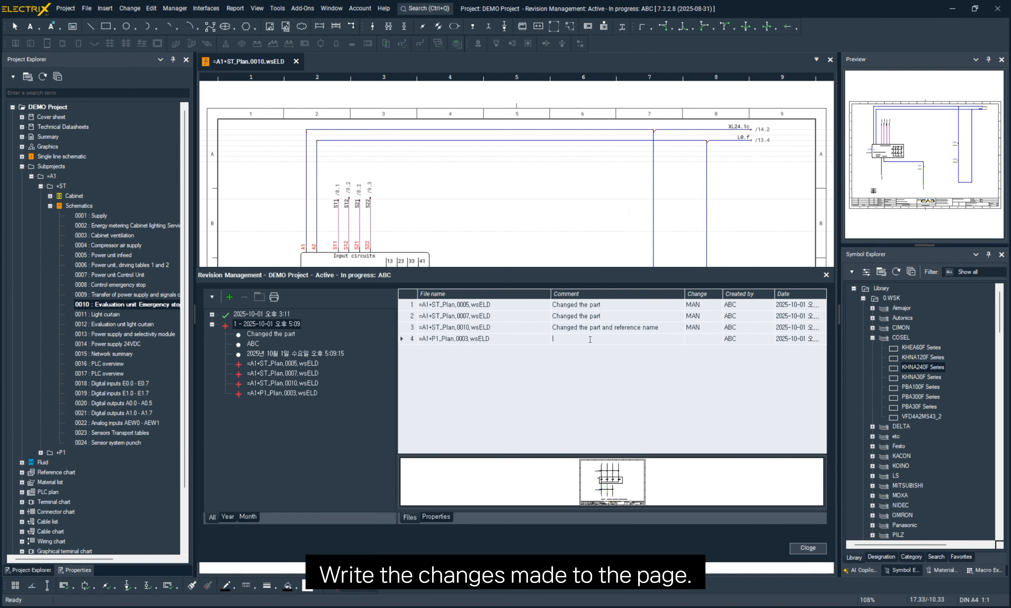
type("Change the ")
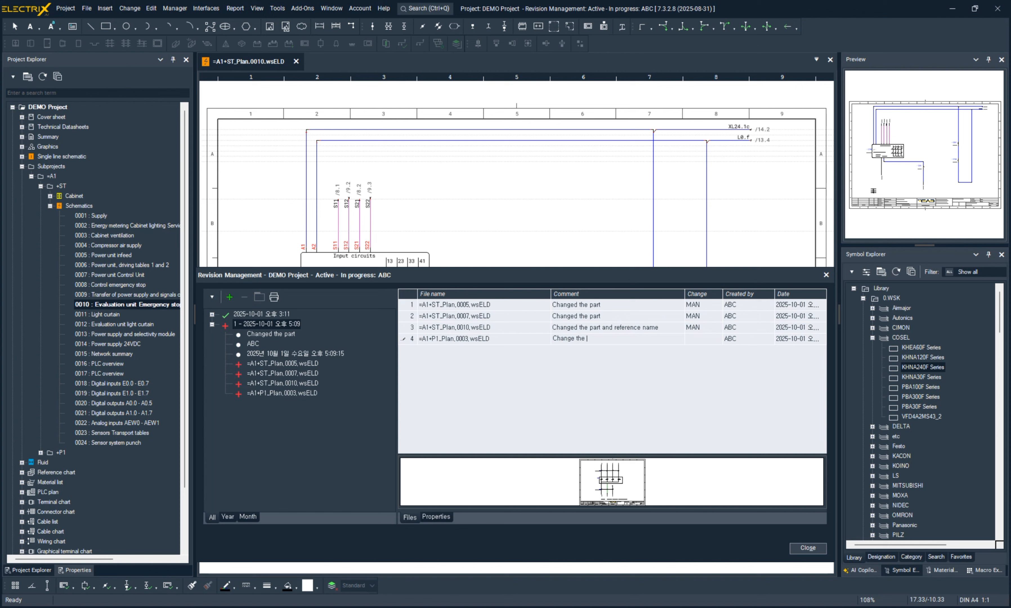
type("reference name")
key("Return")
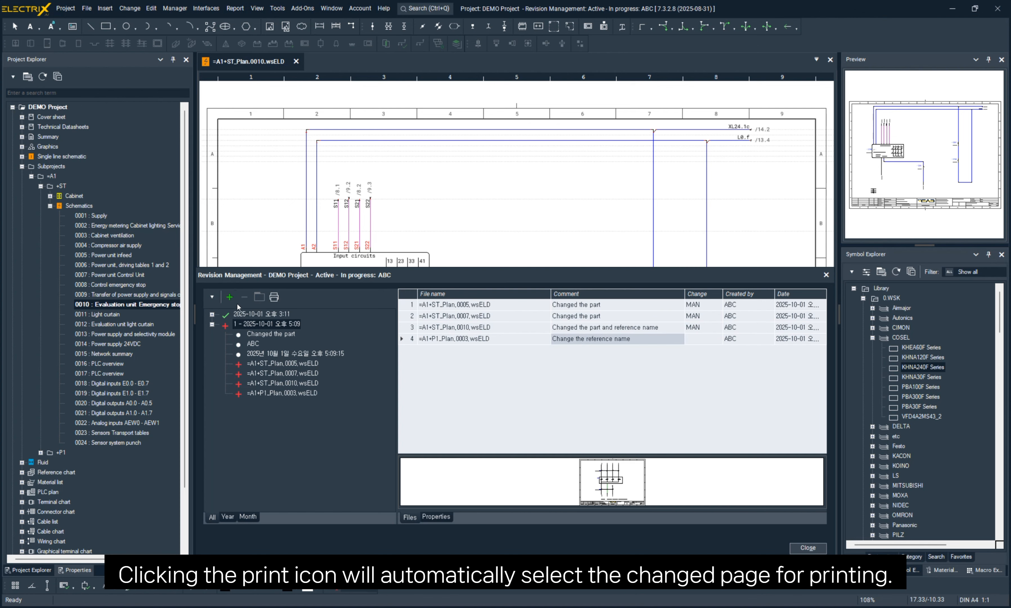
Open the print settings from Revision Management and check which schematic pages are selected for printing
left_click(273, 296)
scroll(232, 249, "down", 5)
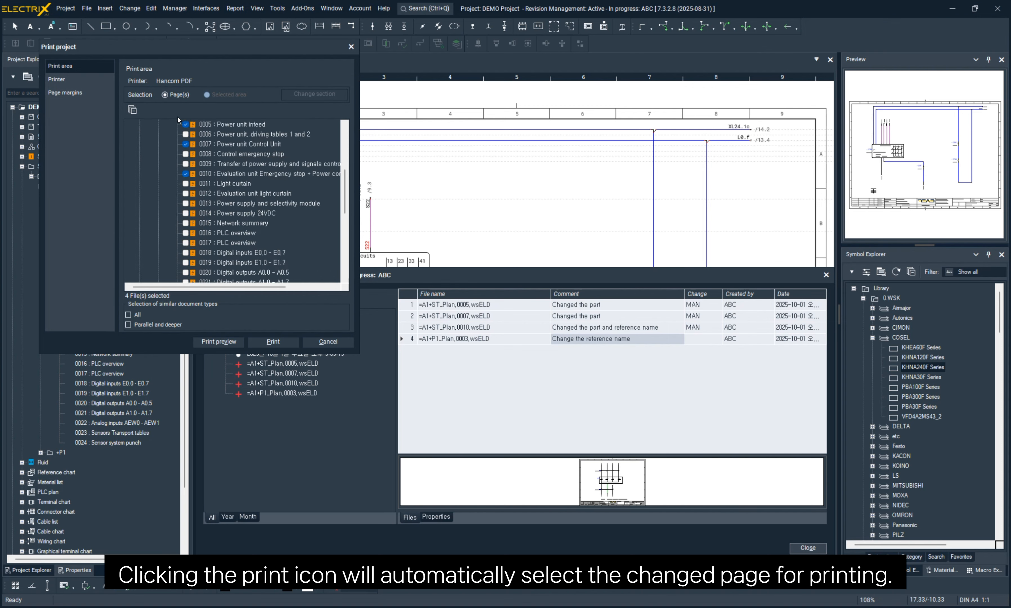
scroll(164, 175, "down", 5)
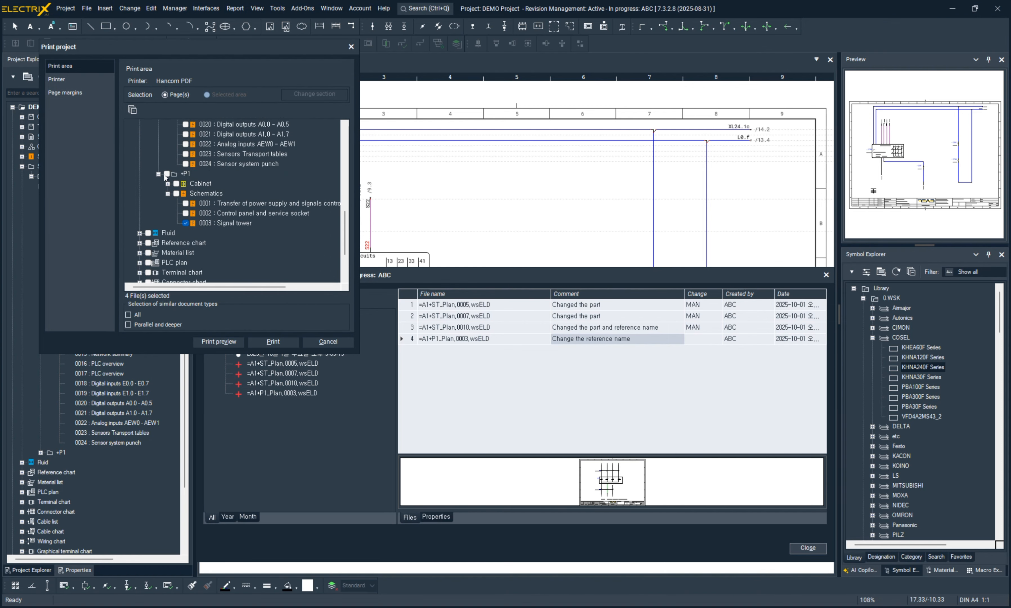
Cancel the project printout and turn on Strict mode for the revision in Revision Management
left_click(337, 342)
left_click(210, 297)
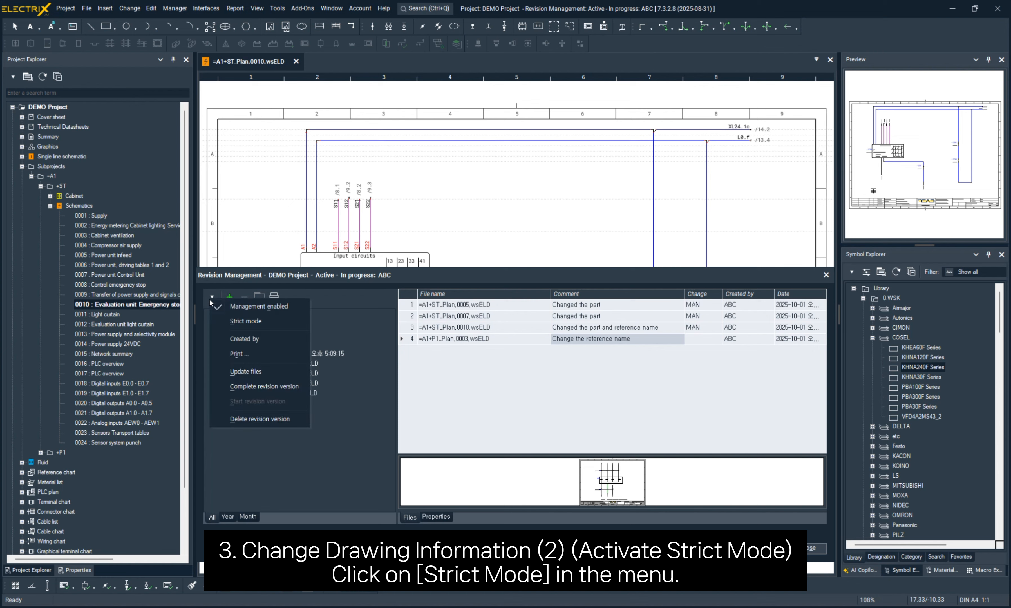
left_click(225, 318)
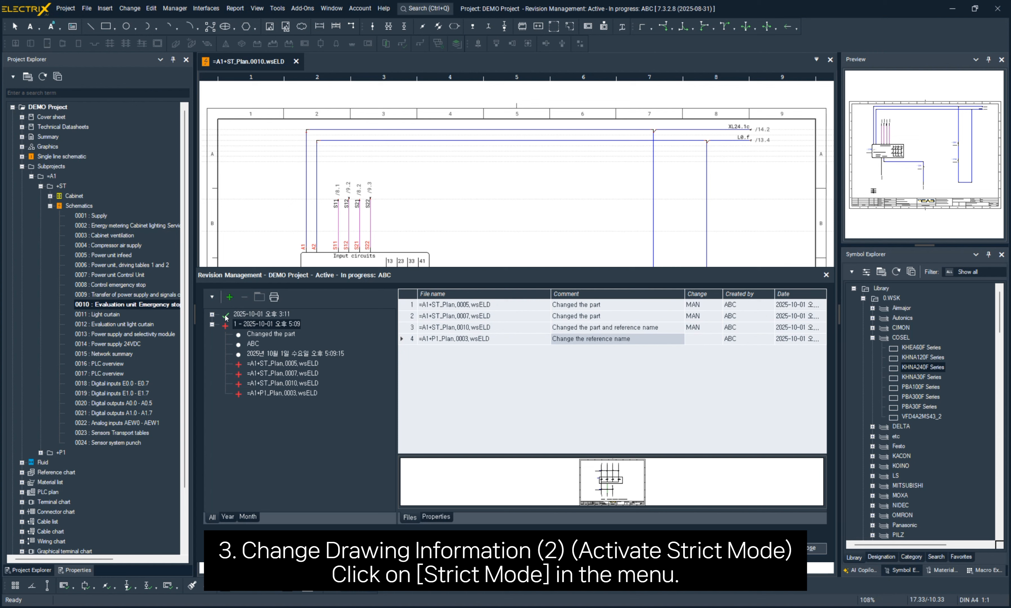
left_click(213, 298)
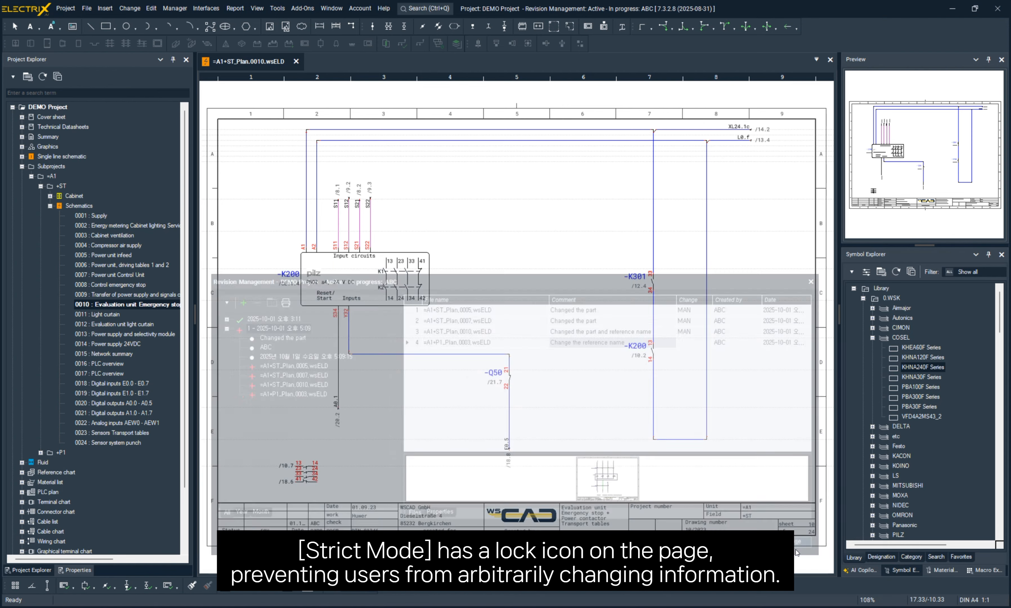
Open pages 0011 Light curtain and 0012 Evaluation unit light curtain to check whether they are locked against editing
left_click(111, 315)
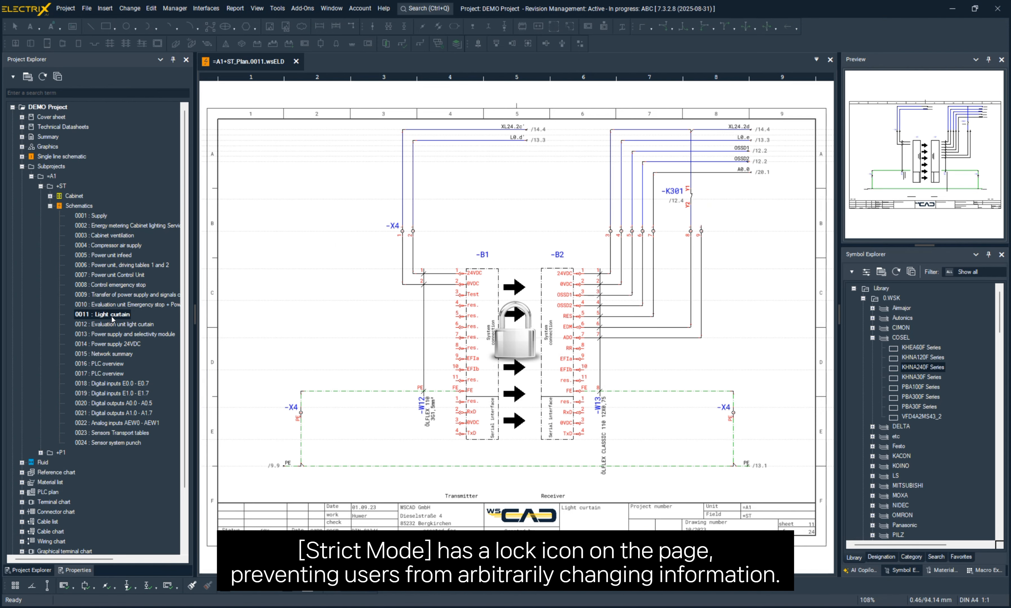
left_click(107, 324)
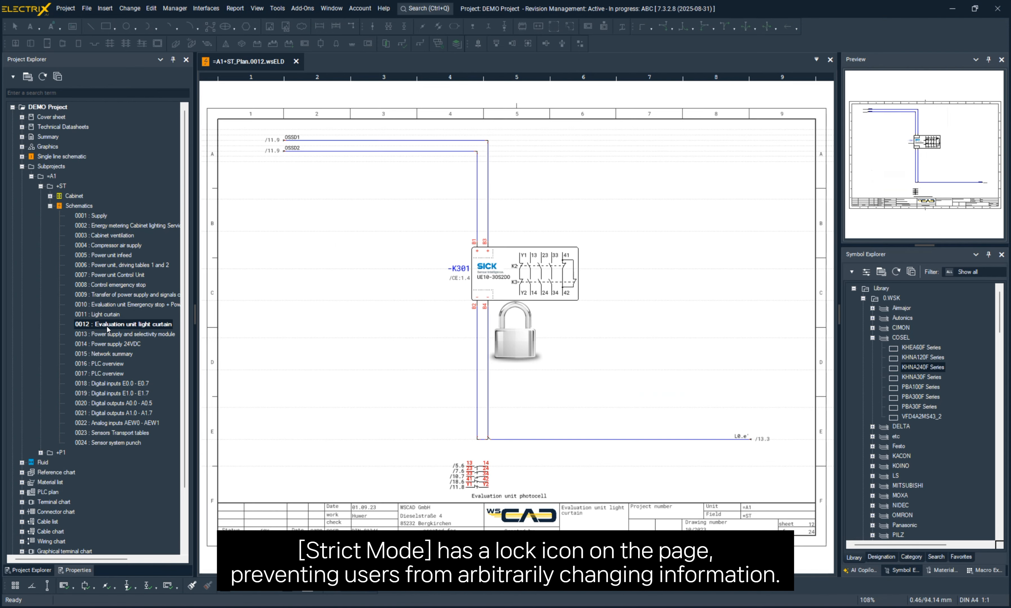
left_click(109, 314)
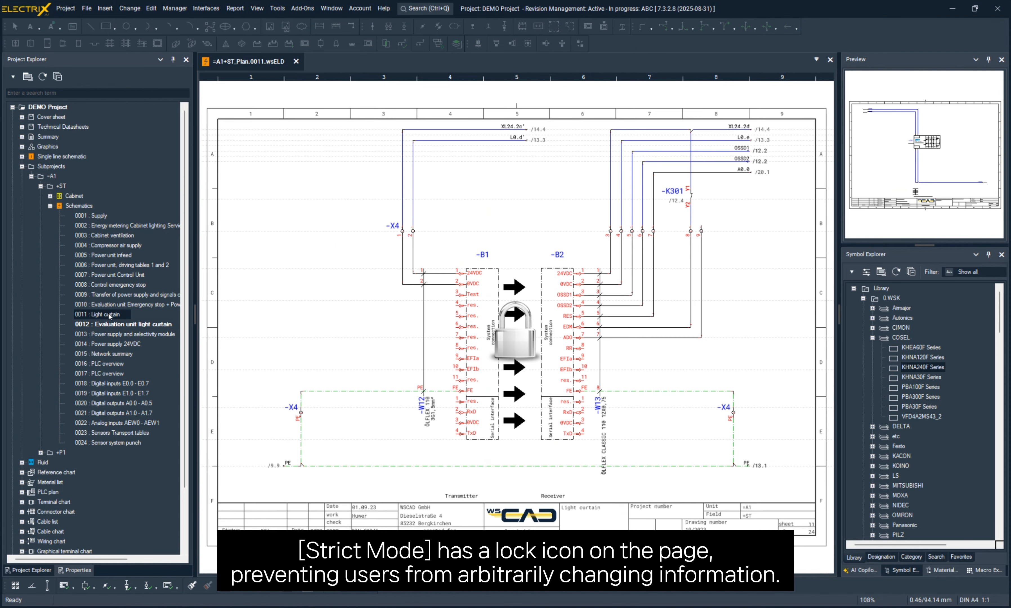
Enable page 0011 Light curtain for modification with the revision comment "Move the part", and shift component -B1 slightly to the left
right_click(108, 312)
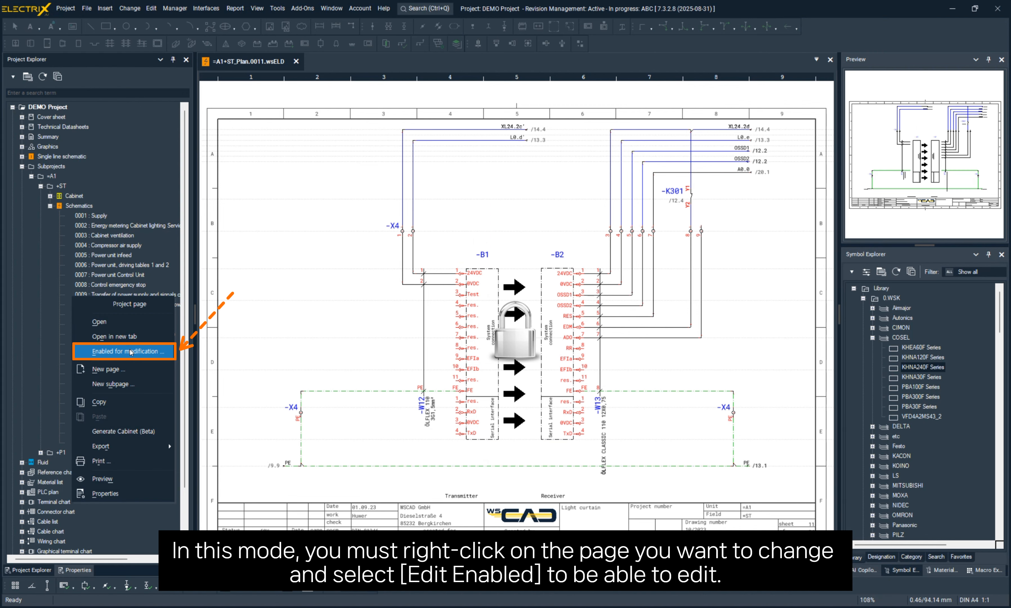
left_click(131, 352)
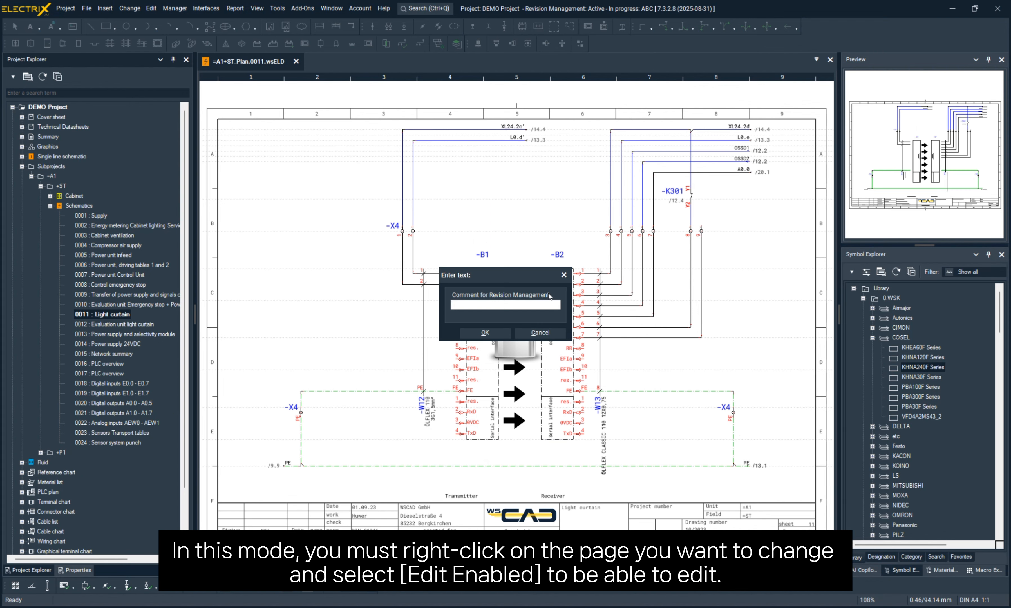
type("M")
type("ove arrows")
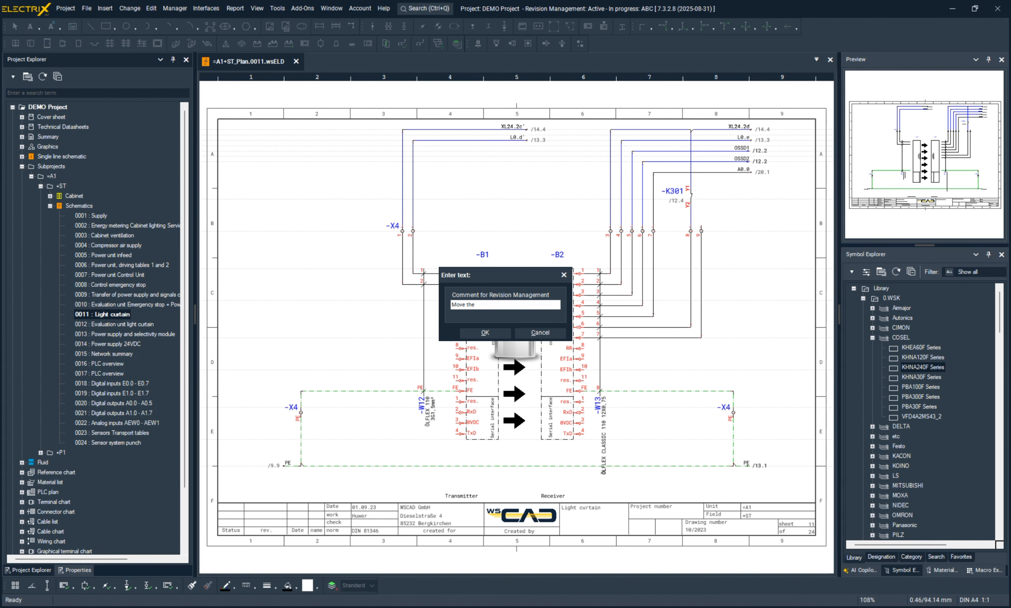
key("Return")
left_click(493, 270)
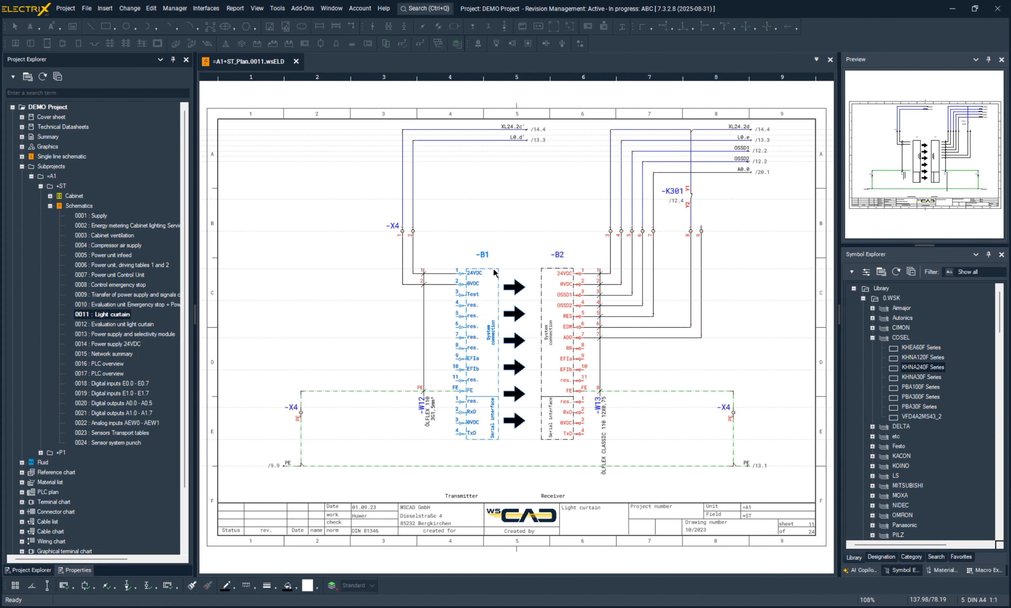
left_click(444, 272)
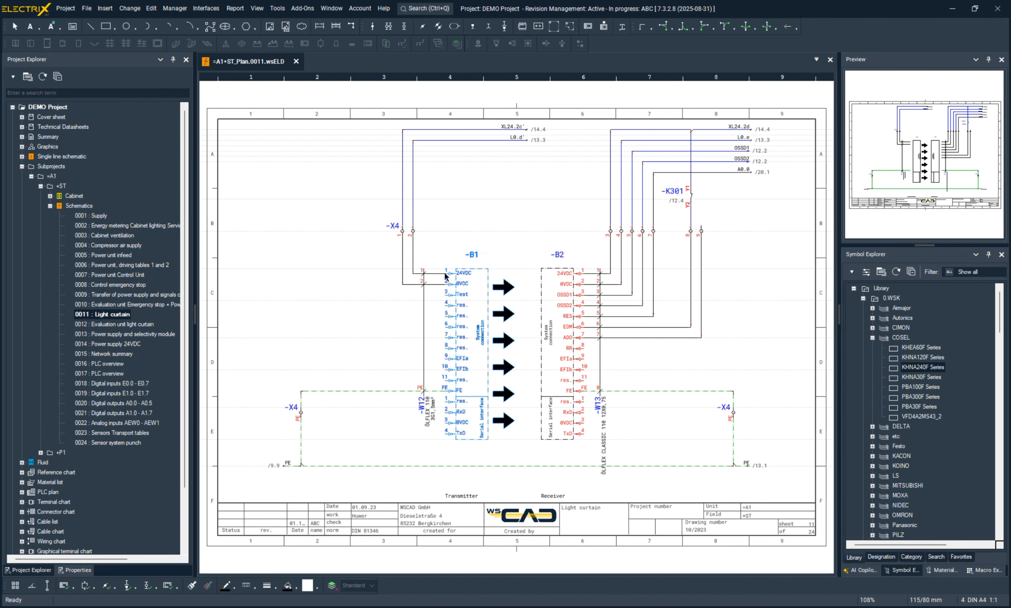
Open page 0004 Compressor air supply and enable it for modification with the revision comment "Changed the ref.name"
double_click(127, 248)
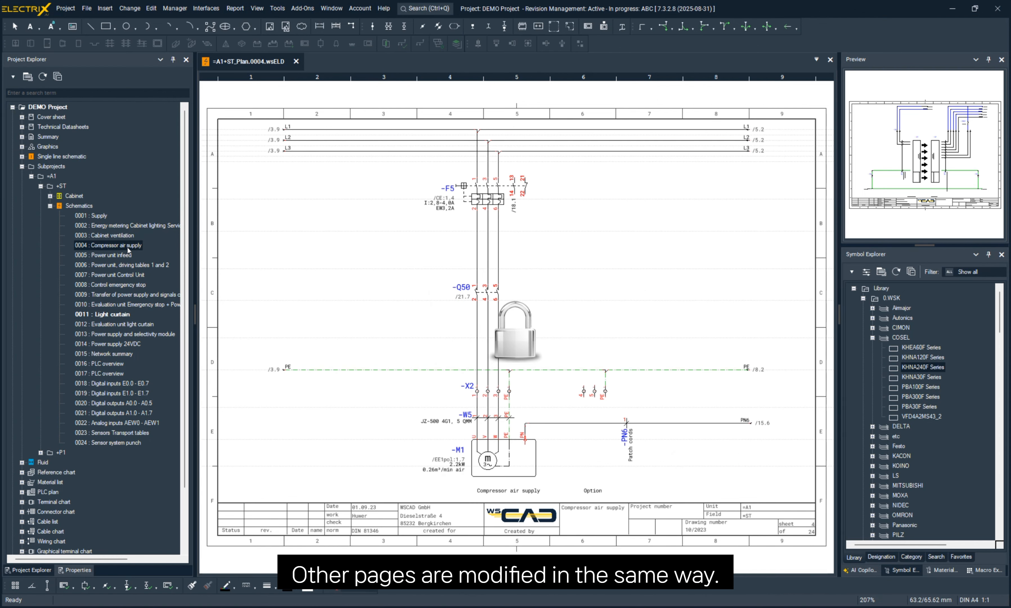
right_click(127, 248)
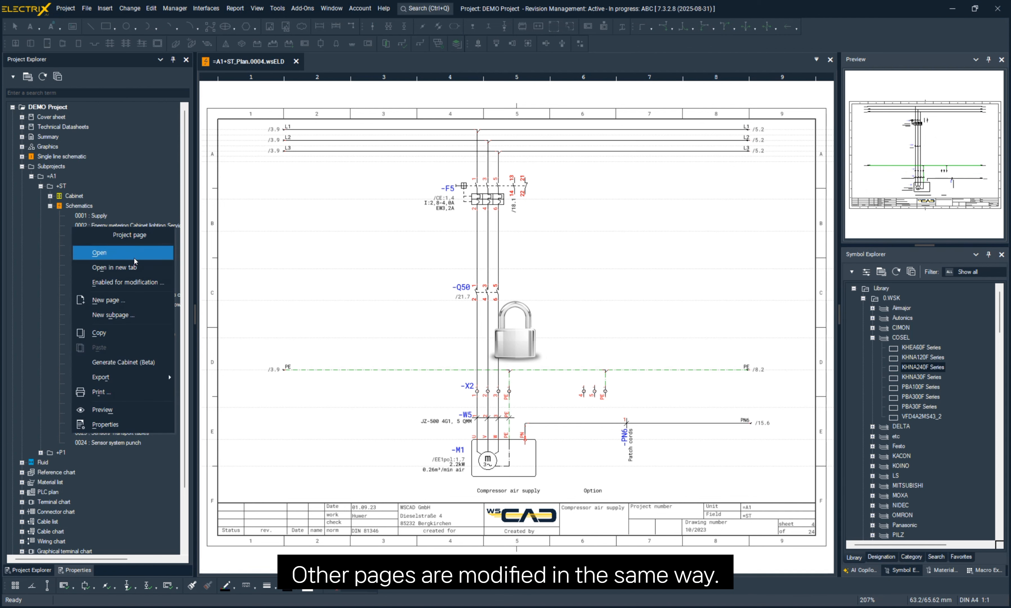
left_click(134, 280)
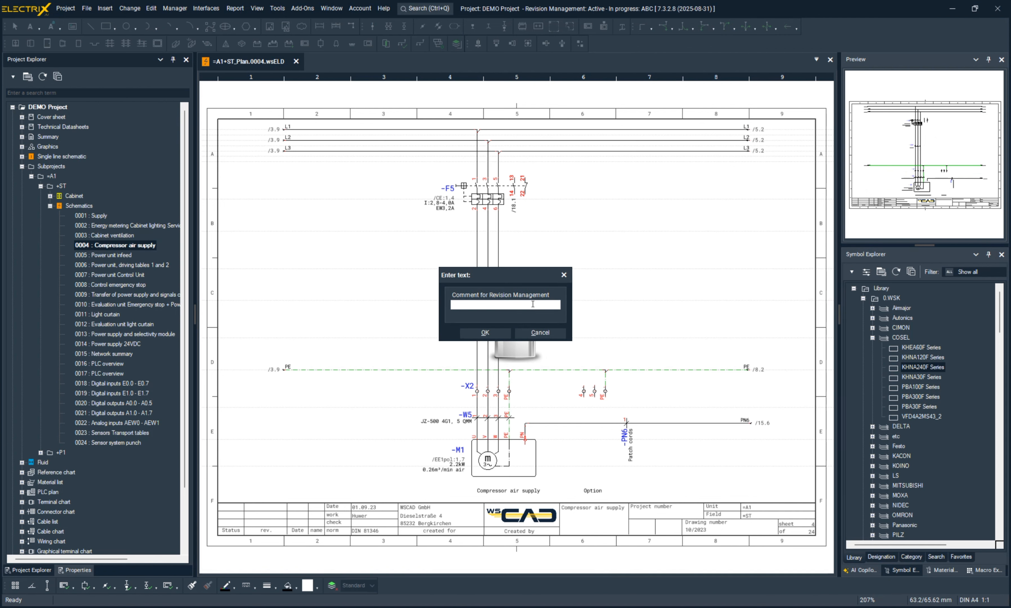
type("Motor protection")
key("Return")
Change the reference name of motor protection breaker -F5 on page 0004 to -F100
double_click(486, 187)
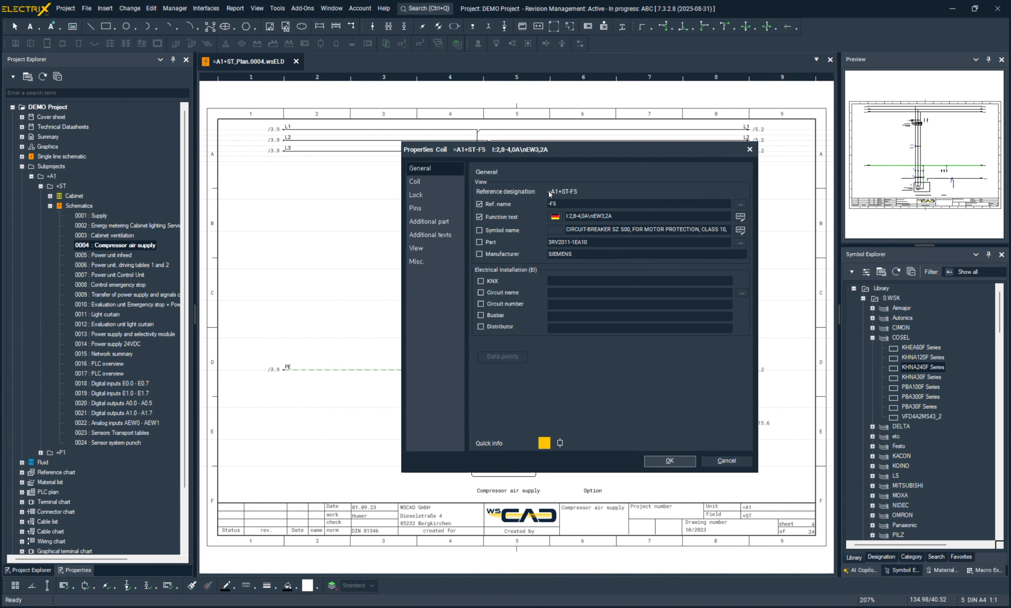
left_click(565, 204)
key("Return")
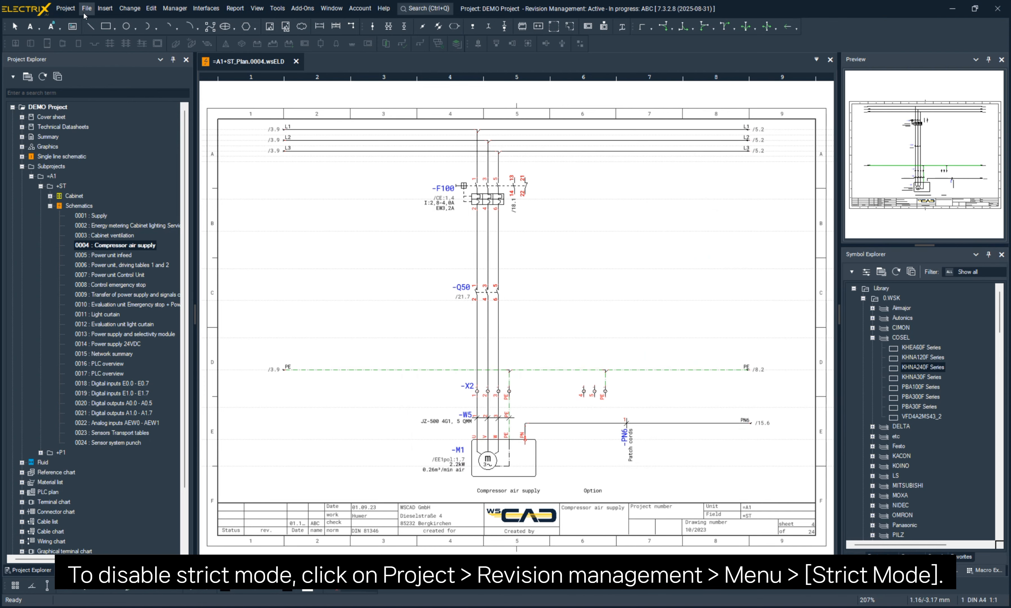
Turn off Strict mode in Revision Management, close it, and open page 0010
left_click(75, 10)
left_click(91, 116)
left_click(212, 293)
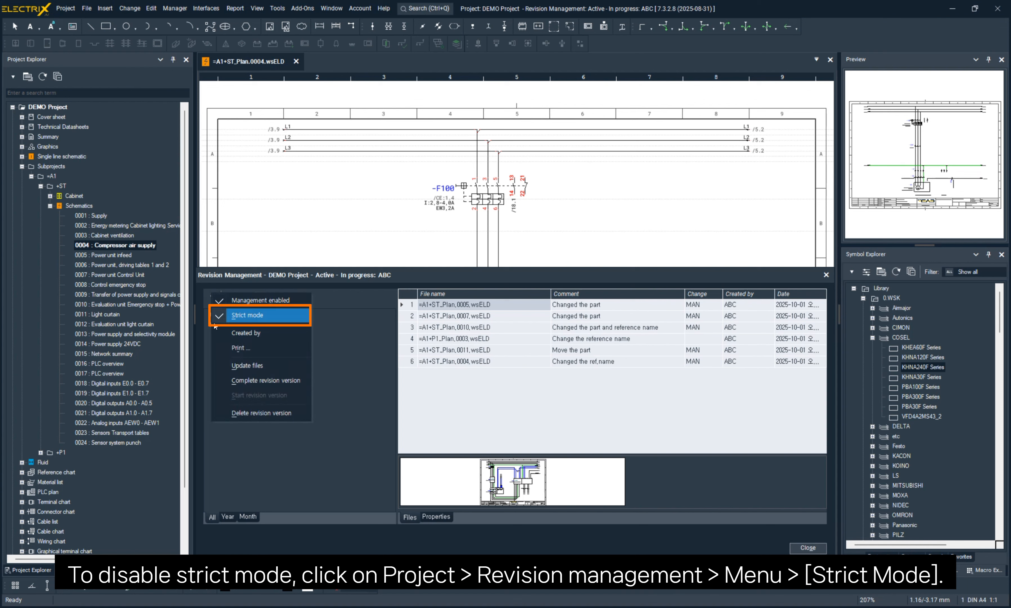
left_click(246, 315)
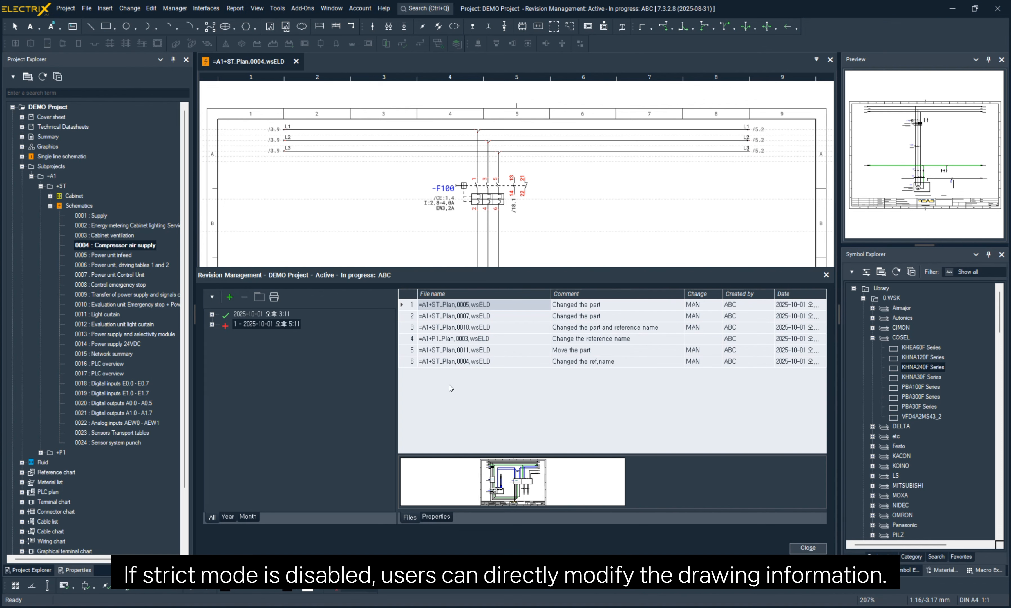
left_click(807, 547)
double_click(150, 307)
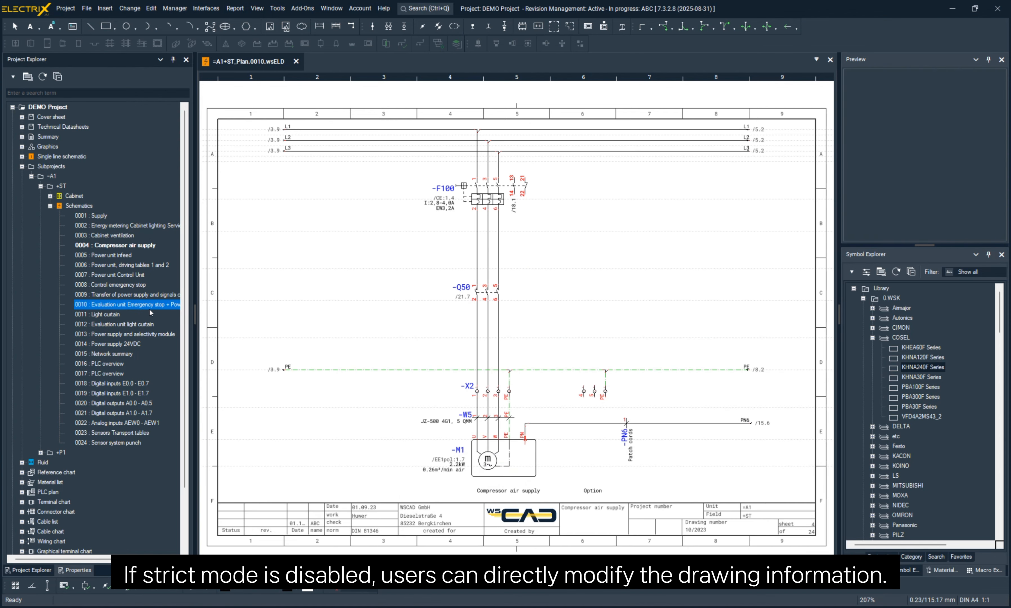
Start completing the revision version and add the indirectly affected file =A1+ST_Plan.0017.wsELD to the changed files
left_click(66, 8)
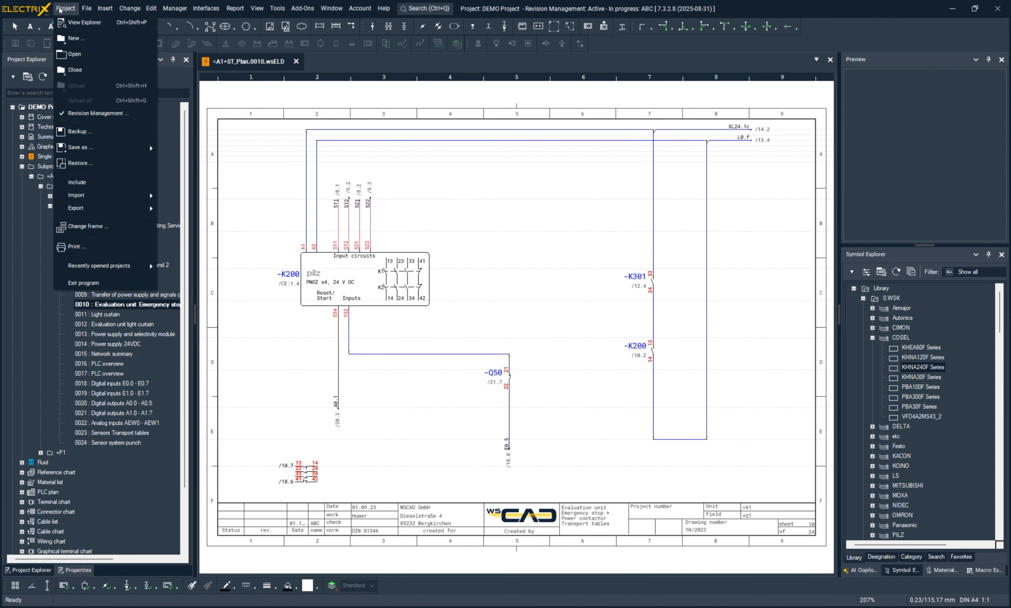
left_click(111, 113)
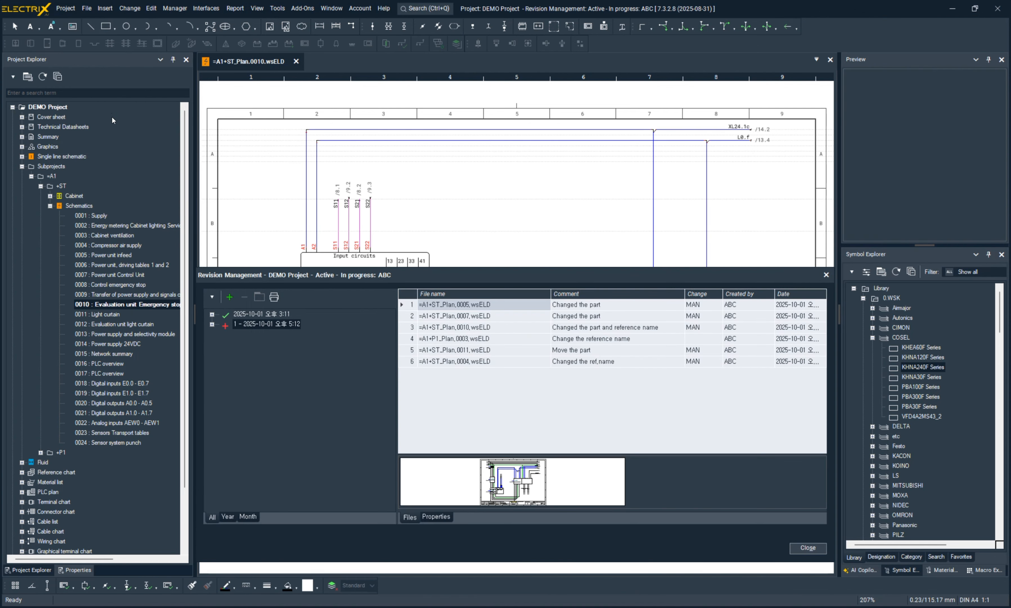
left_click(212, 297)
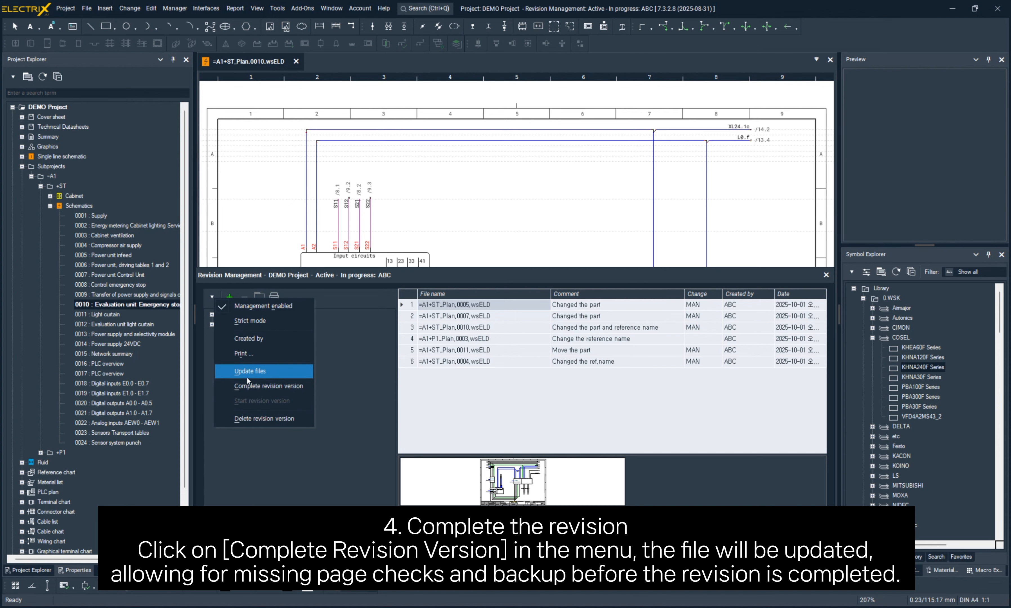
left_click(262, 387)
left_click(472, 436)
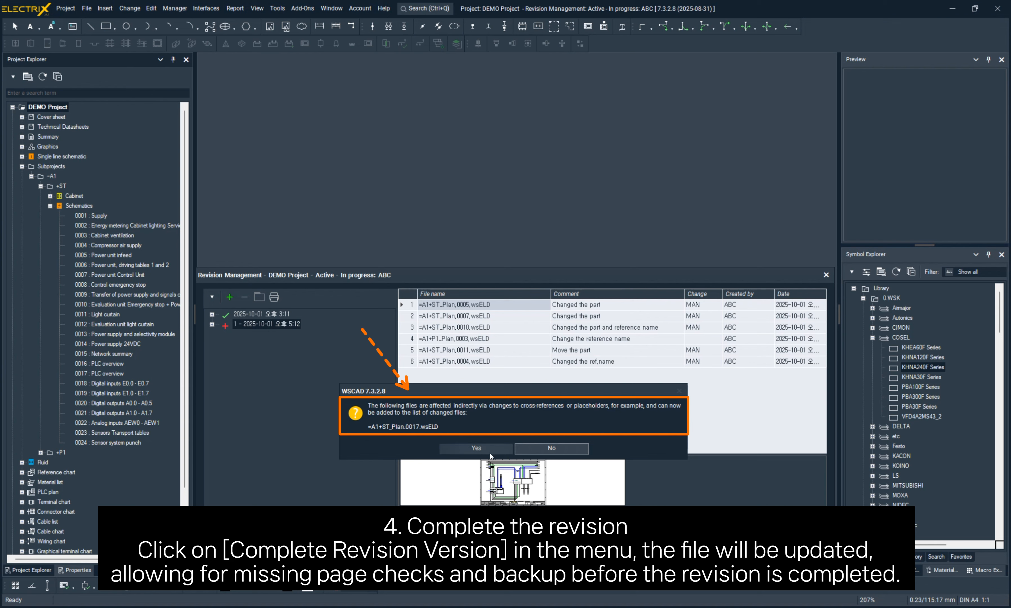
left_click(490, 451)
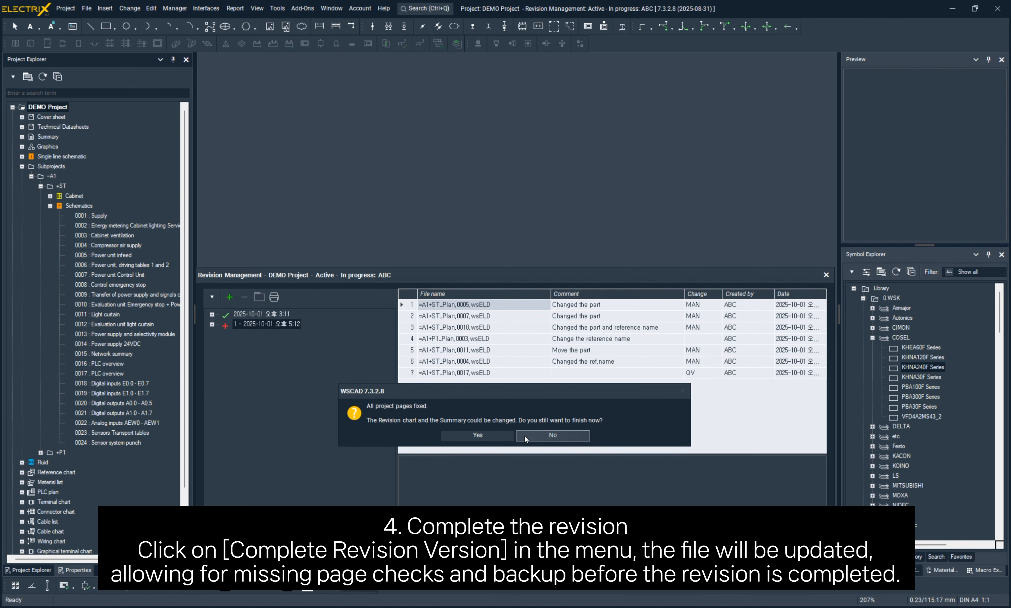
Finish completing the revision, keeping 1 as the name of the revision version
left_click(512, 434)
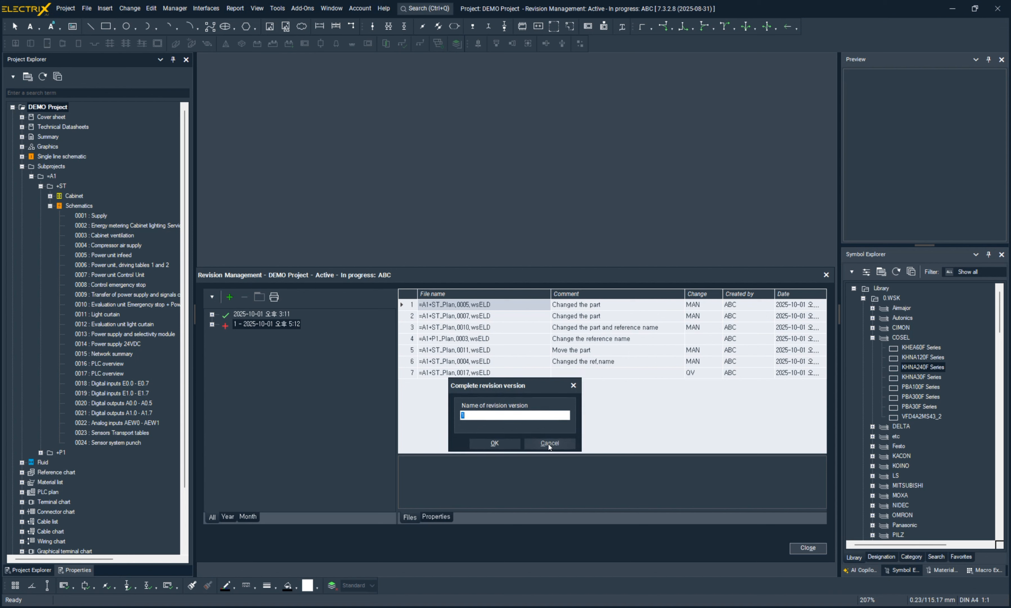
left_click(494, 443)
left_click(520, 437)
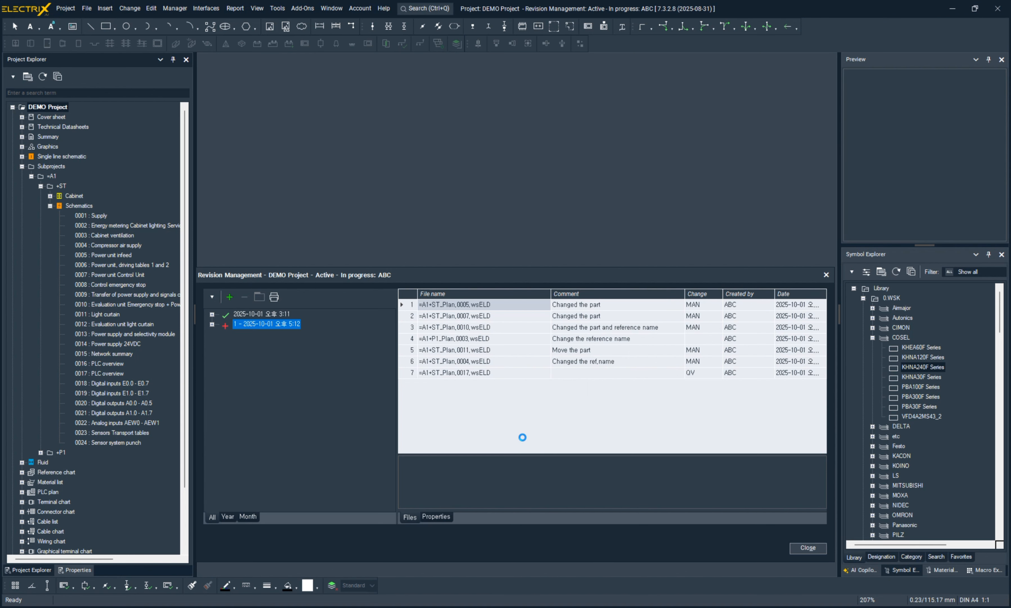
left_click(470, 432)
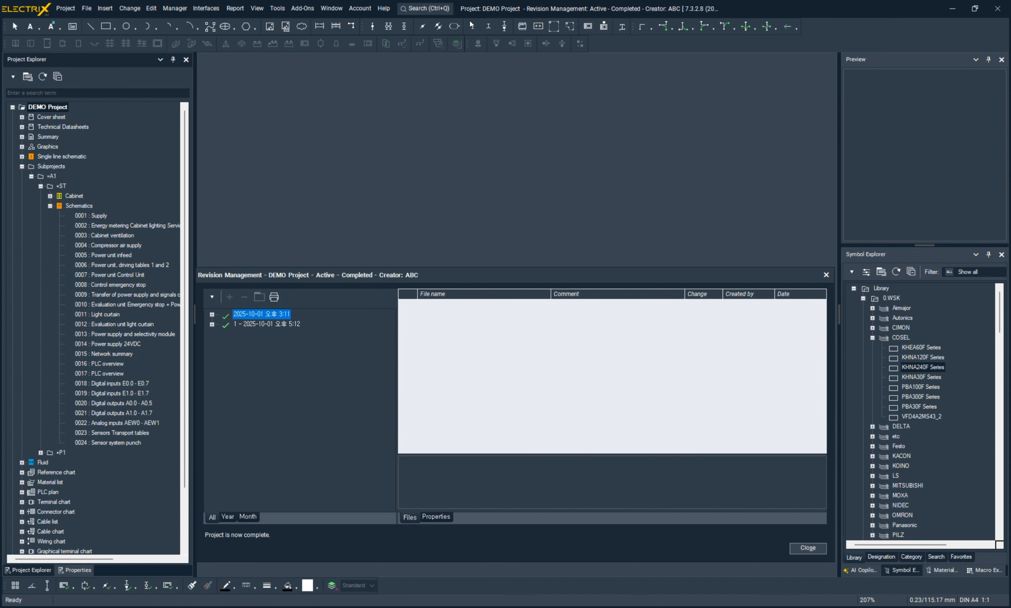
Start a new revision version and enter "Page frame" as its comment
left_click(209, 296)
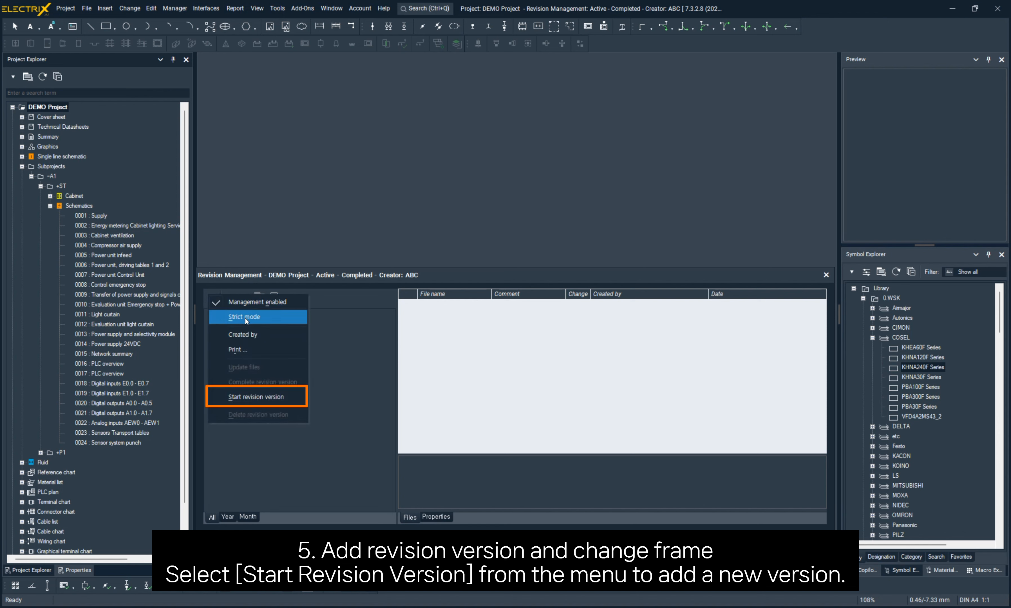
left_click(254, 396)
left_click(526, 436)
left_click(506, 304)
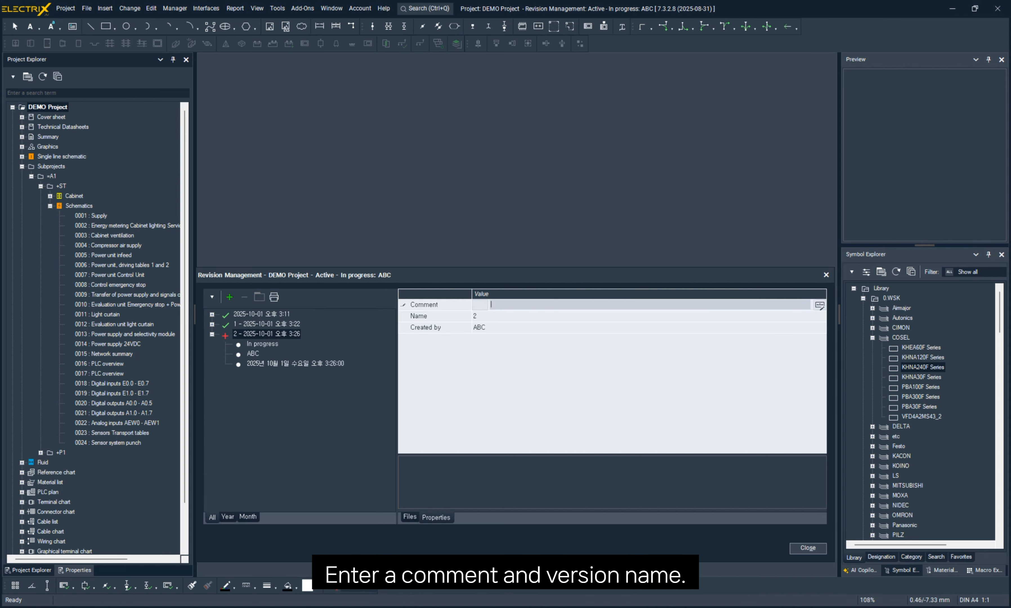
type("Page")
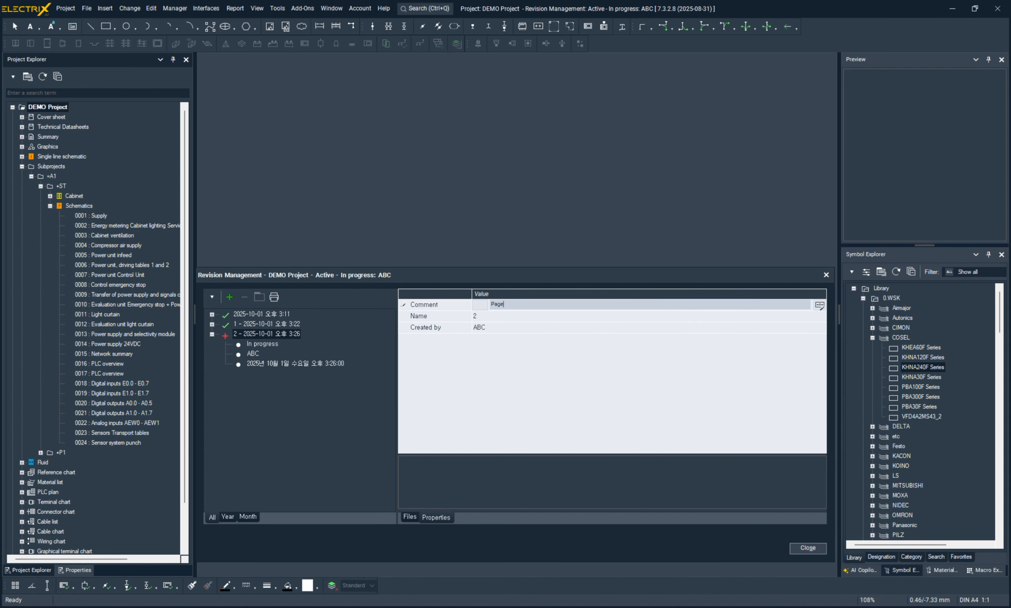
type(" frame")
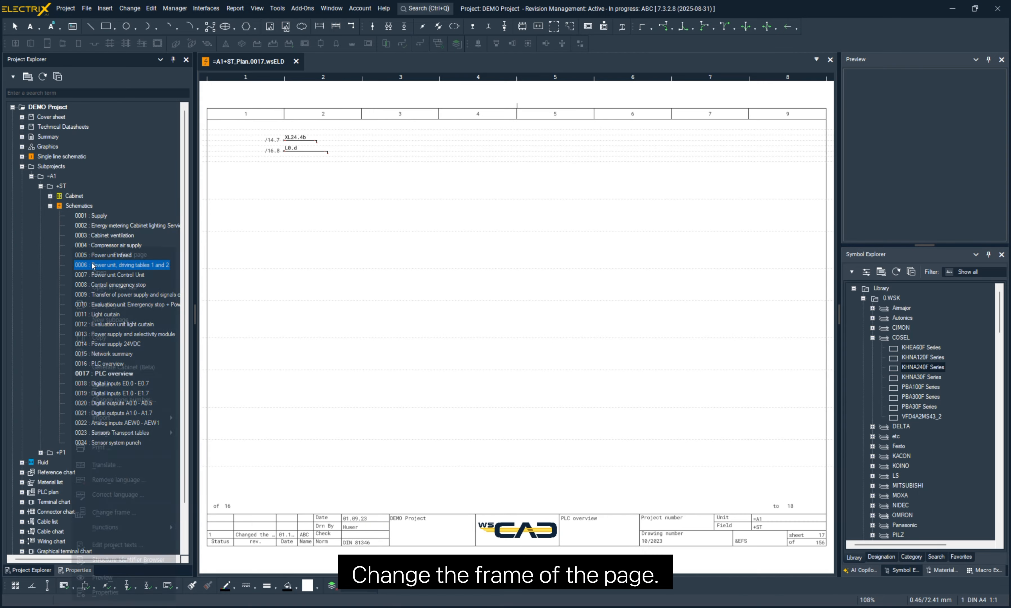
Change the frame of all pages in DEMO Project to the Frame-1_1-9 A4 with Logo.0001 template
right_click(73, 374)
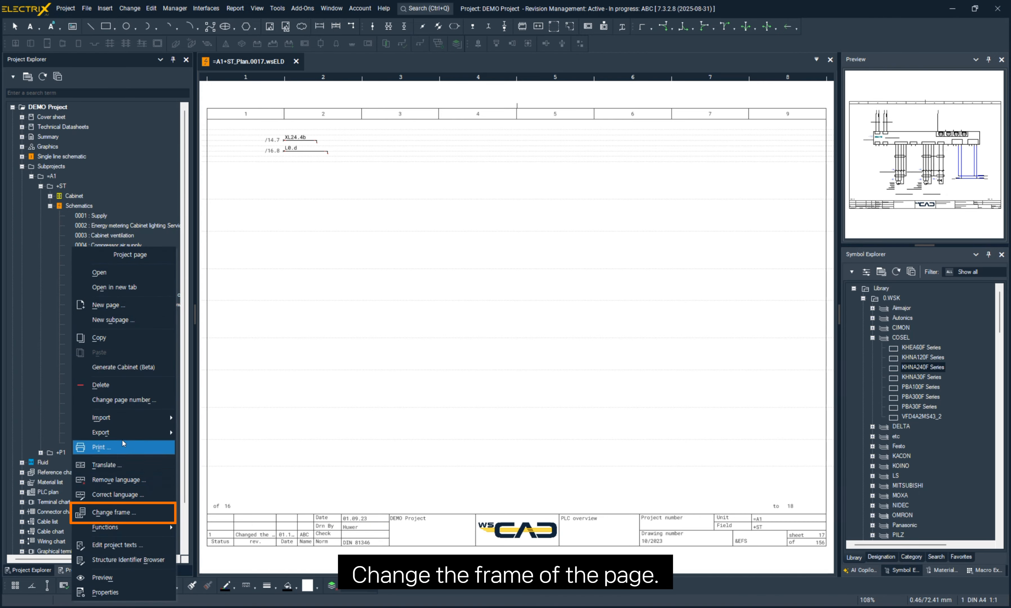
mouse_move(122, 439)
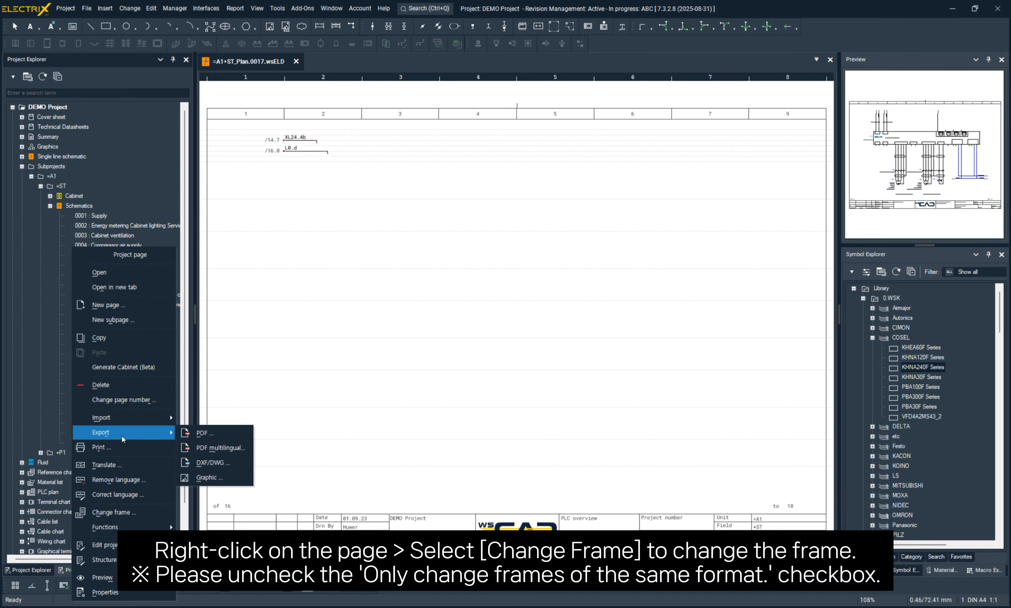
left_click(113, 513)
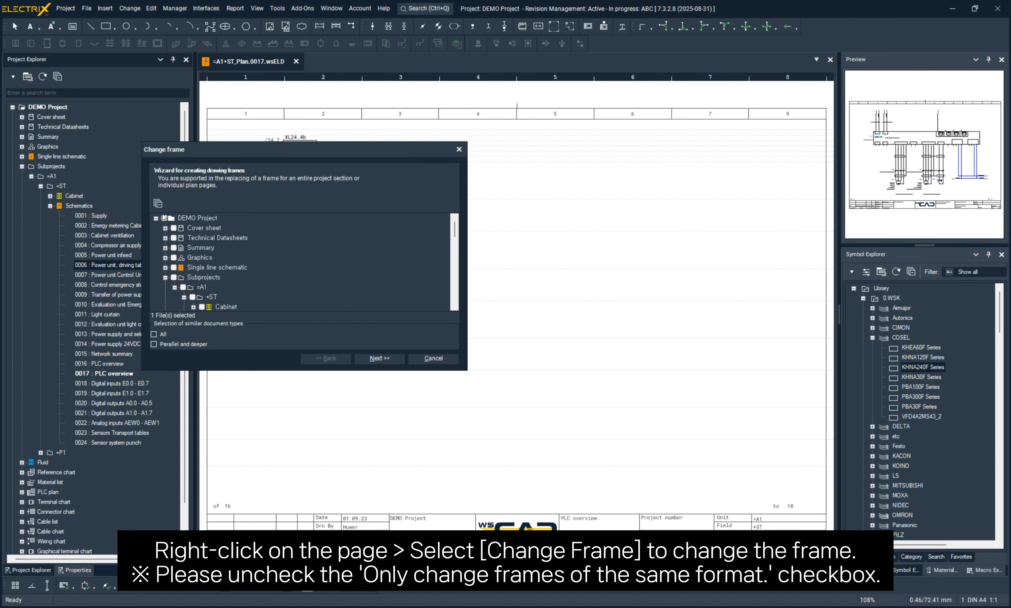
left_click(164, 218)
left_click(402, 357)
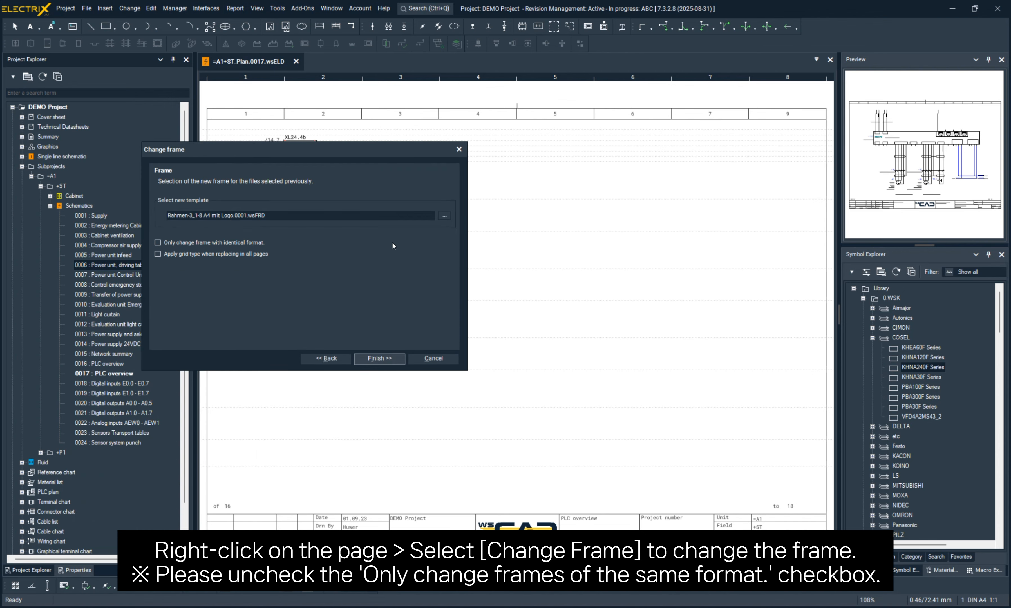
left_click(444, 216)
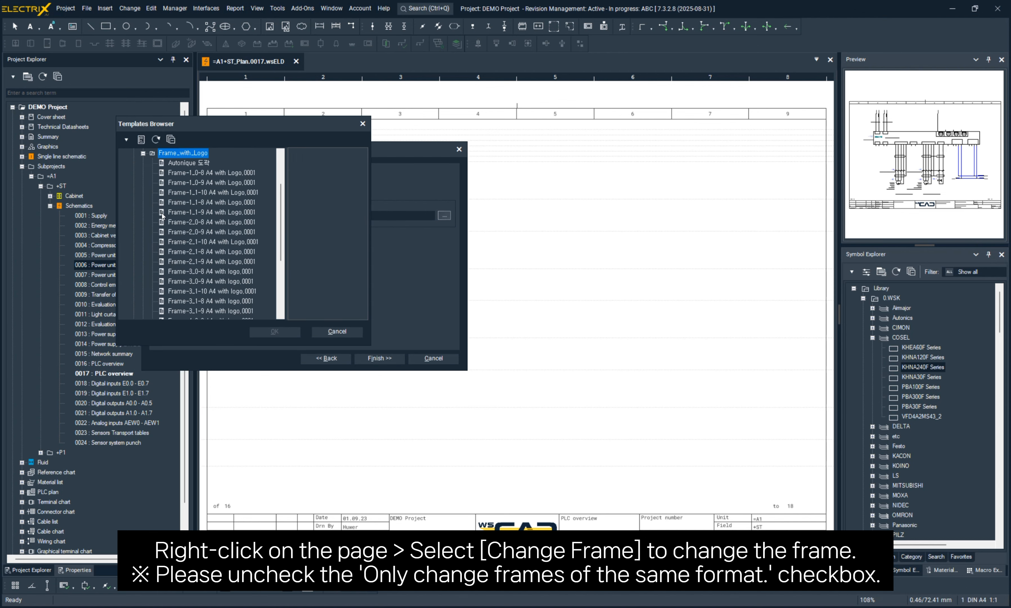
left_click(196, 211)
double_click(196, 212)
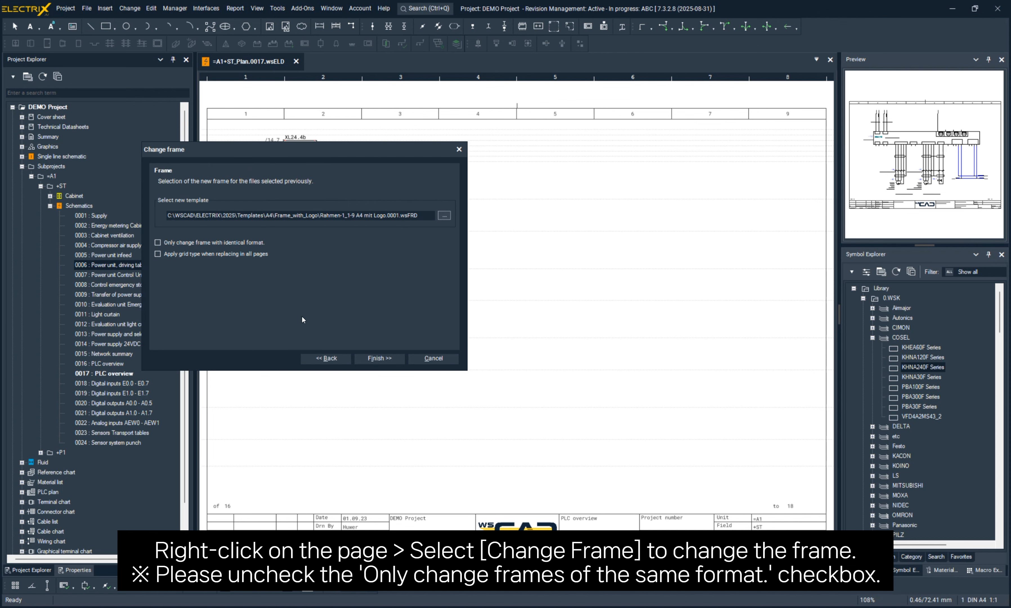
left_click(371, 358)
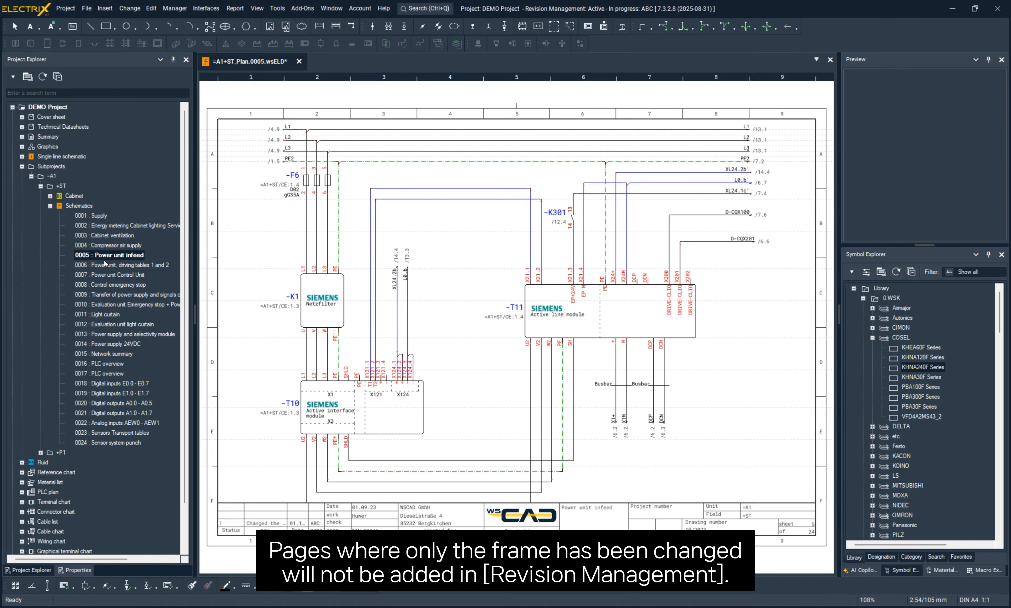
Update the files of revision 2 in Revision Management, adding the indirectly affected pages to the list of changed files
left_click(66, 8)
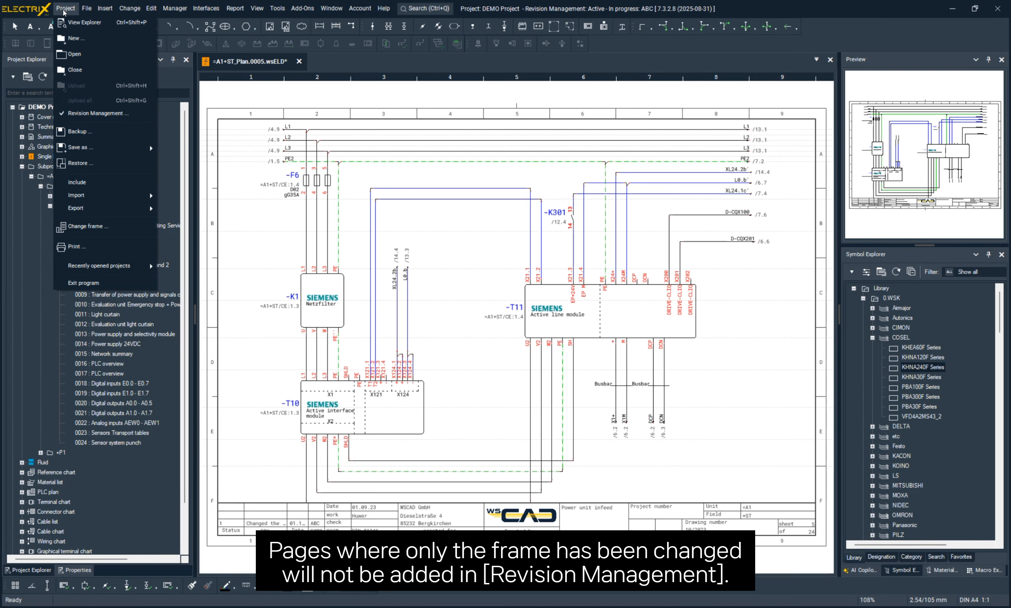
left_click(95, 114)
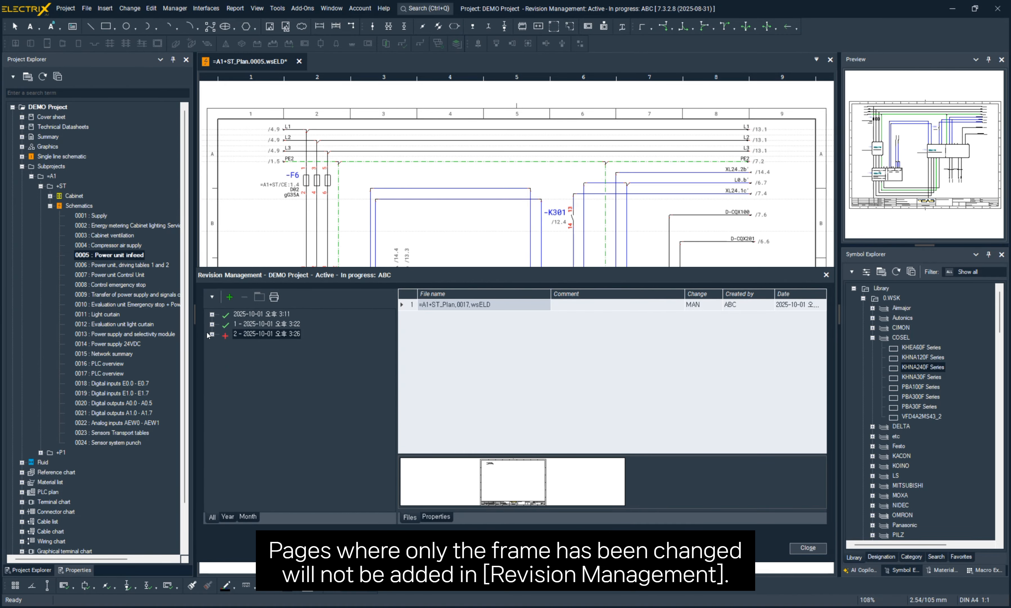
left_click(211, 334)
left_click(212, 296)
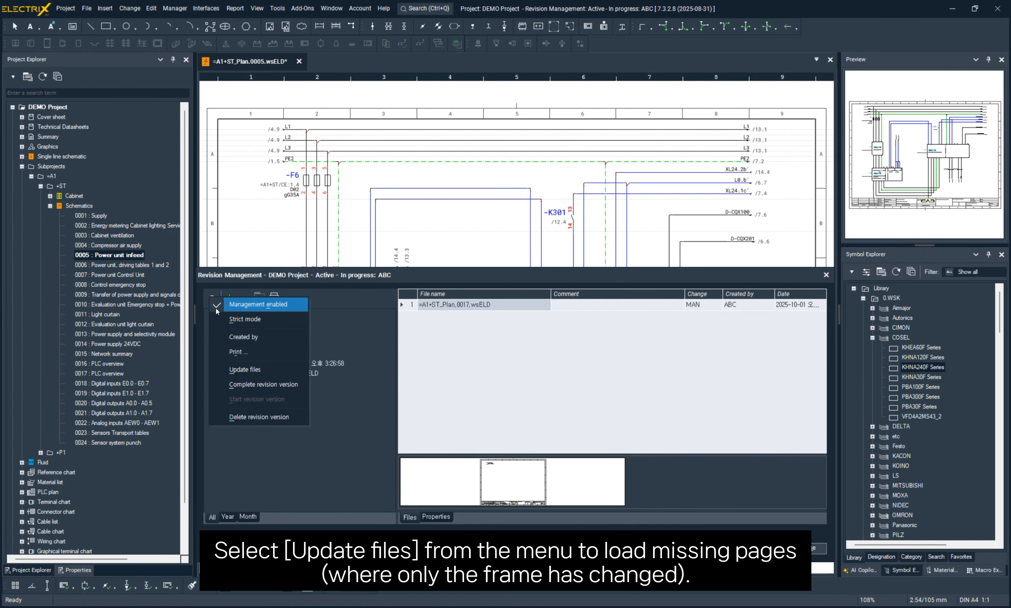
left_click(248, 370)
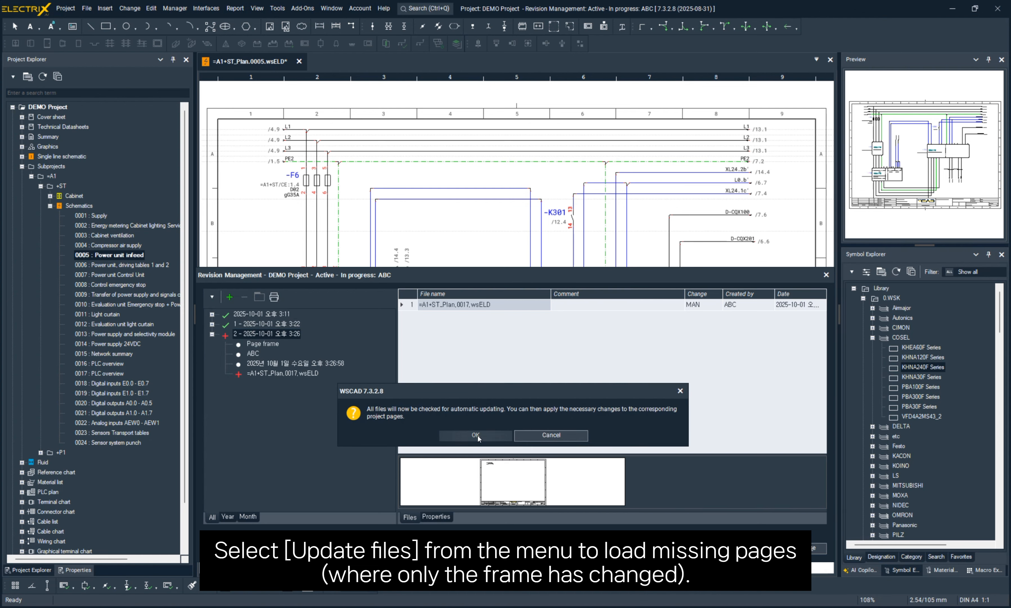
left_click(478, 435)
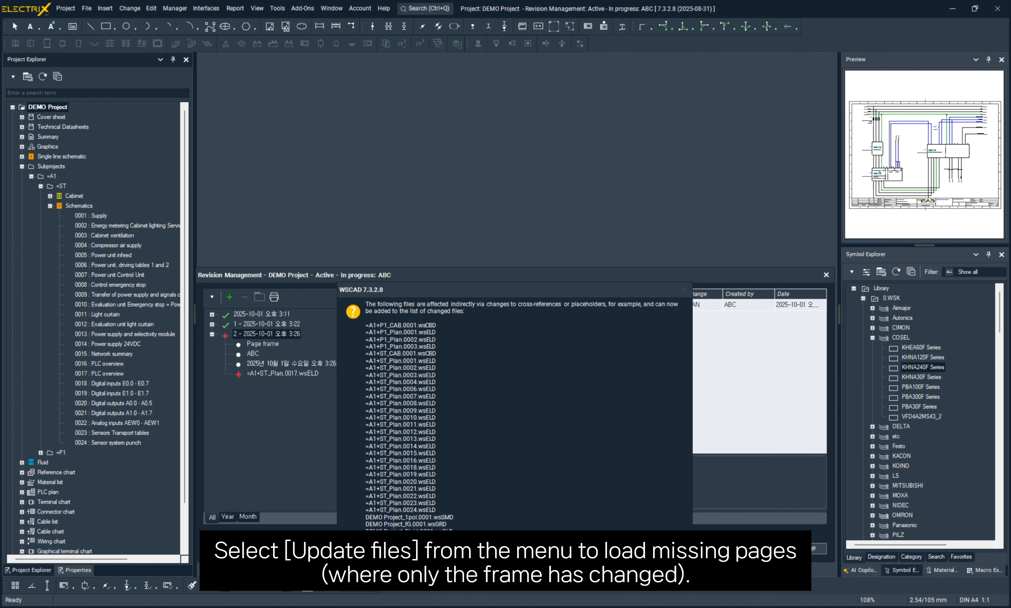
key("Return")
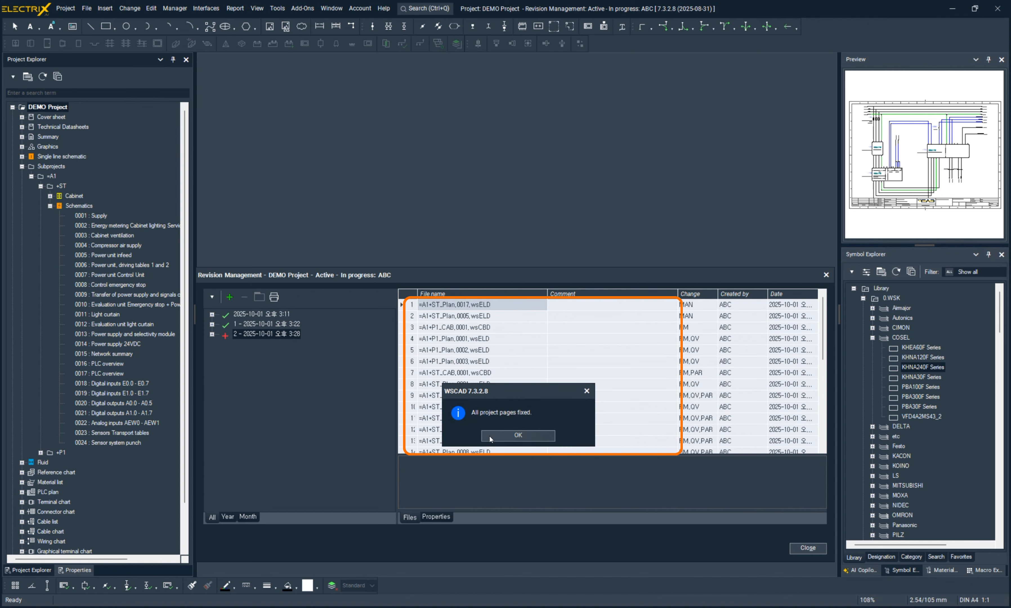
left_click(490, 436)
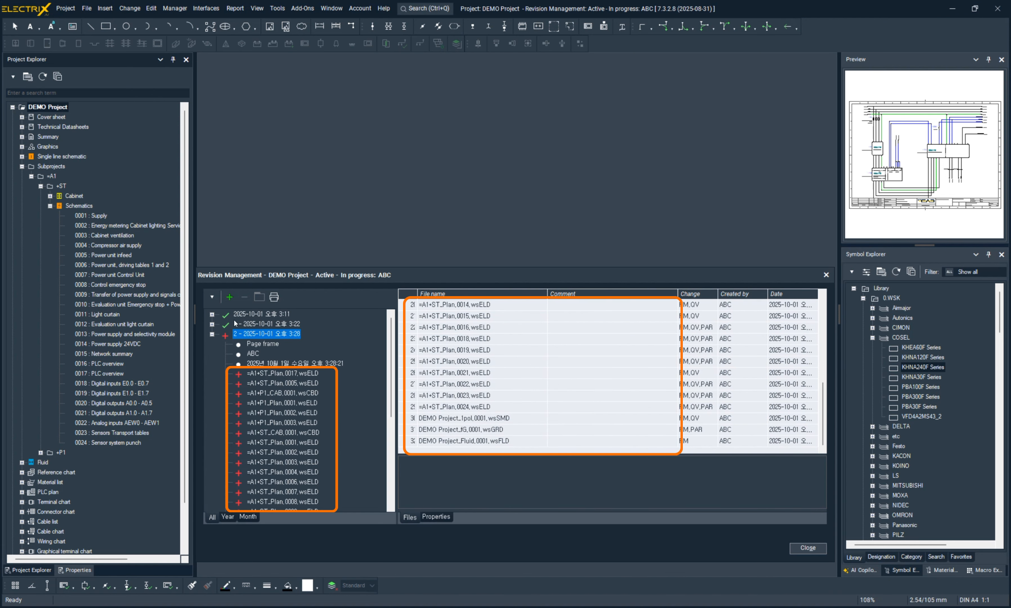
Complete the revision version, keeping 2 as its name and "Page frame" as its comment
left_click(215, 297)
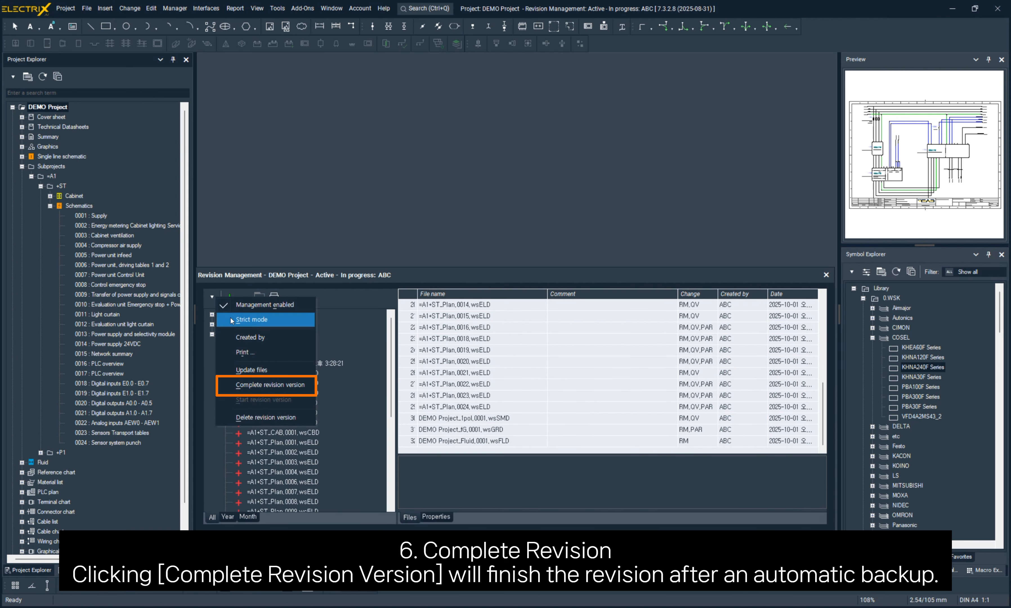
left_click(266, 385)
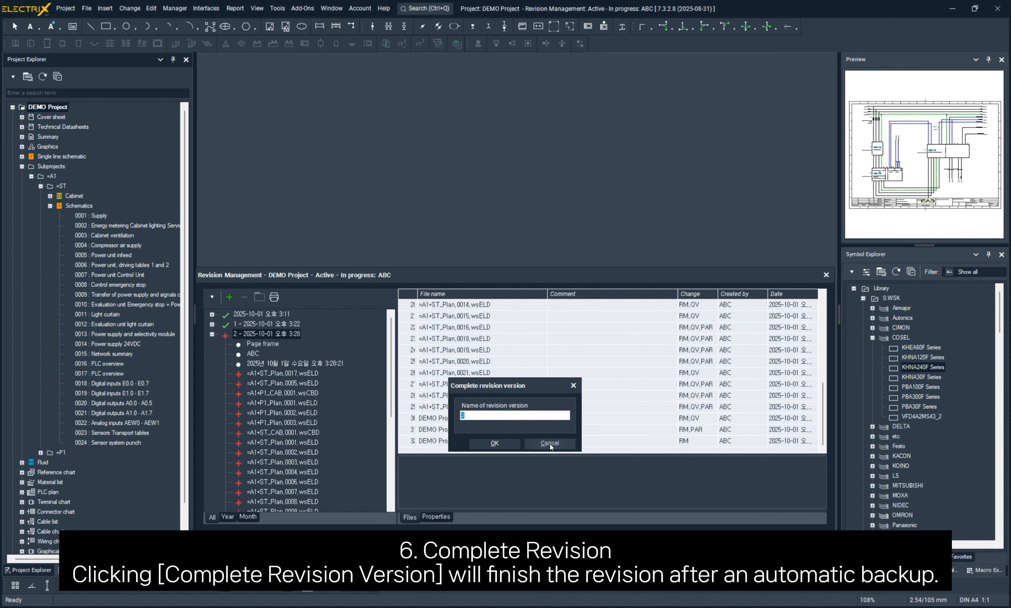
left_click(515, 445)
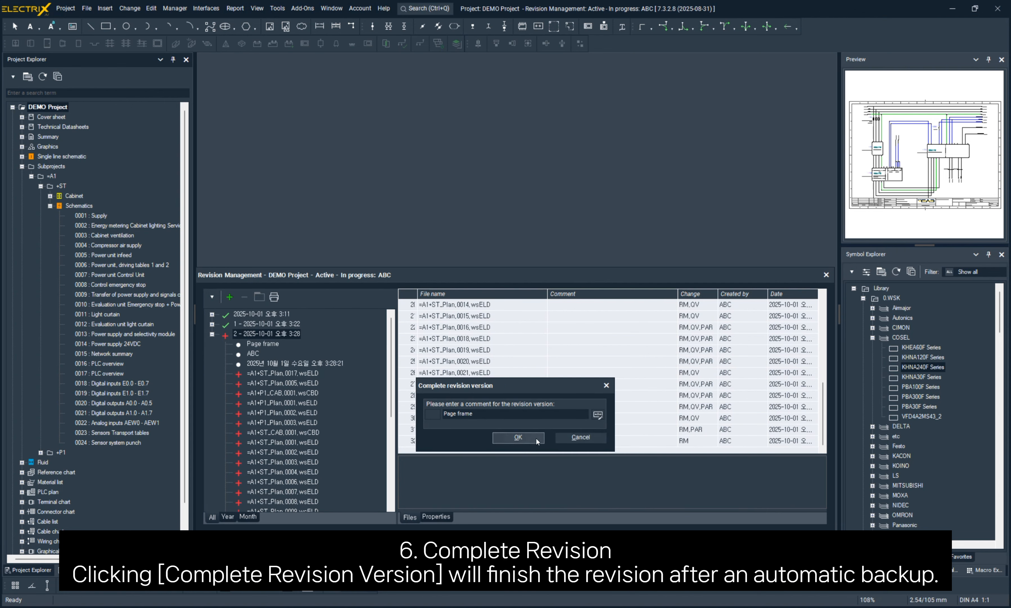
left_click(535, 439)
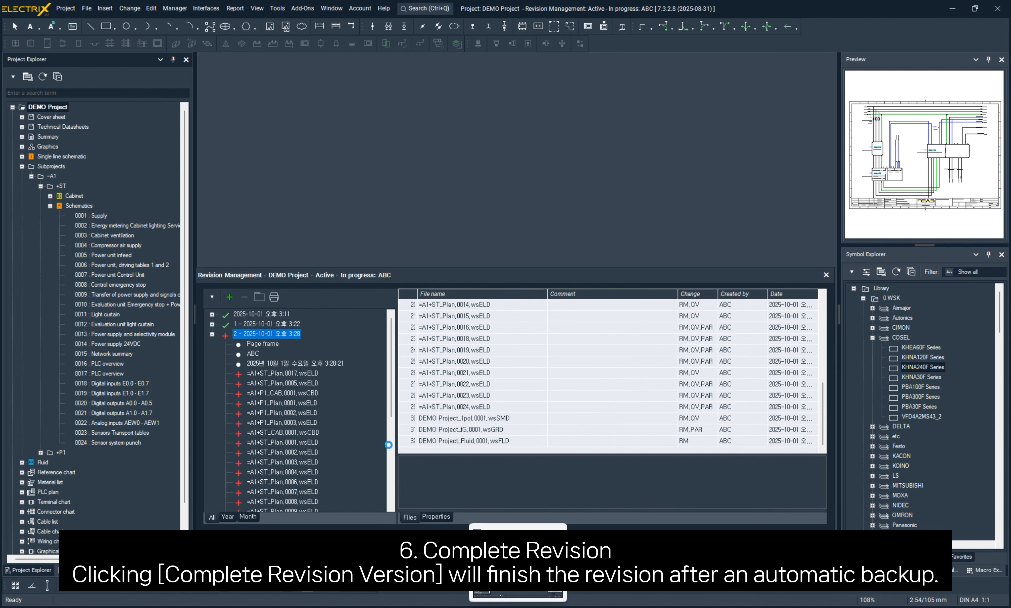
left_click(495, 436)
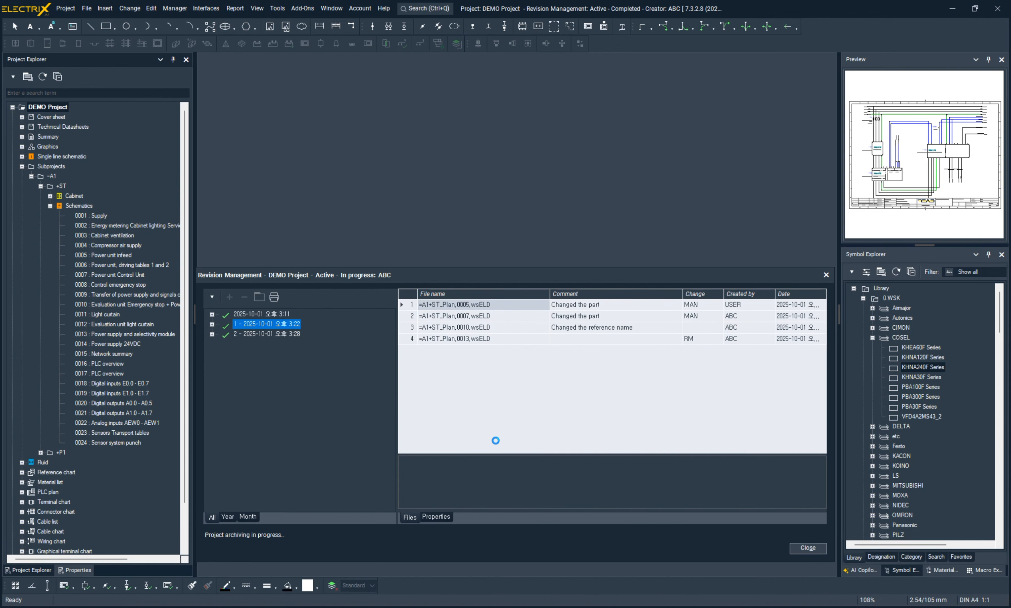
Open schematic page 0001 Supply and examine the revision entries in its title block
left_click(85, 217)
double_click(85, 217)
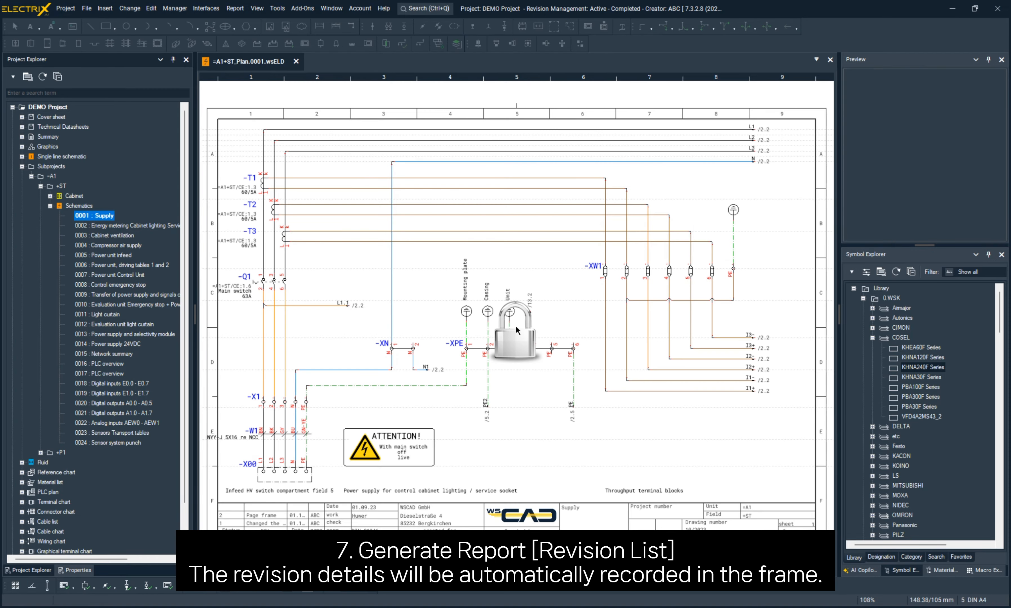
scroll(242, 528, "up", 4)
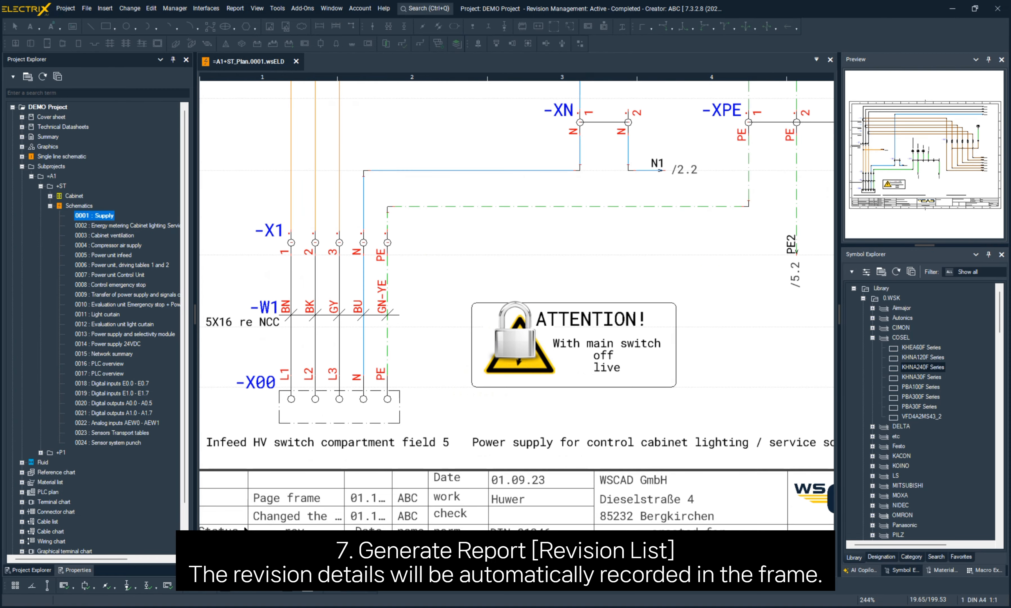
middle_click_drag(262, 510, 335, 509)
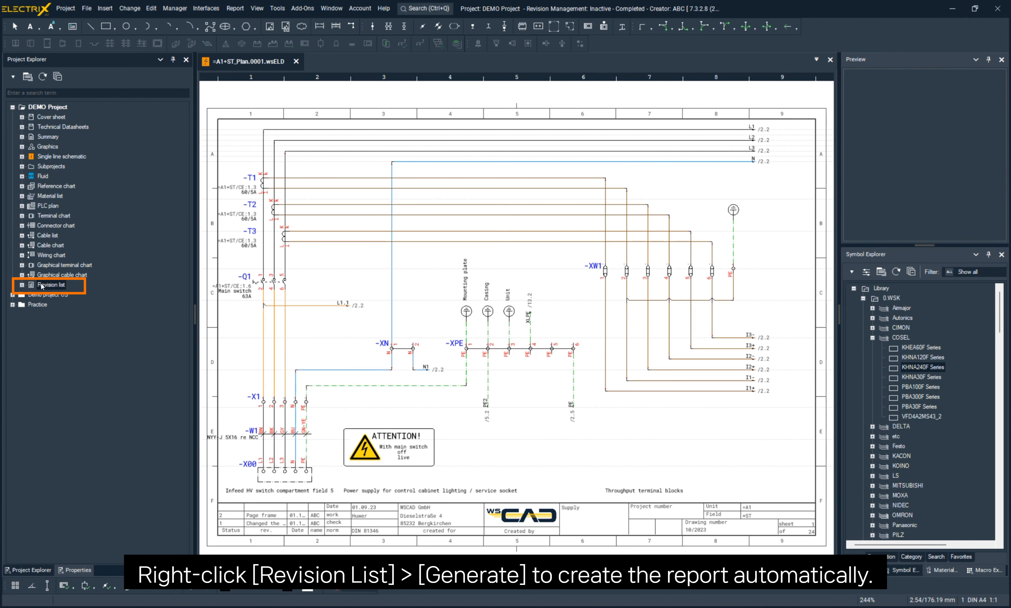
Generate the Revision list report for DEMO Project
right_click(43, 286)
left_click(58, 294)
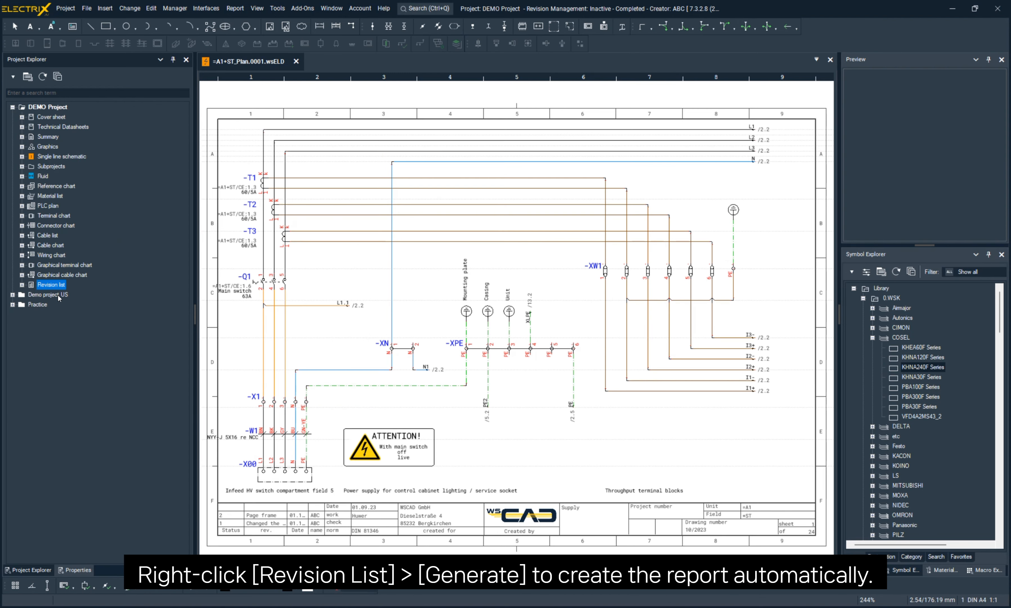
left_click(277, 334)
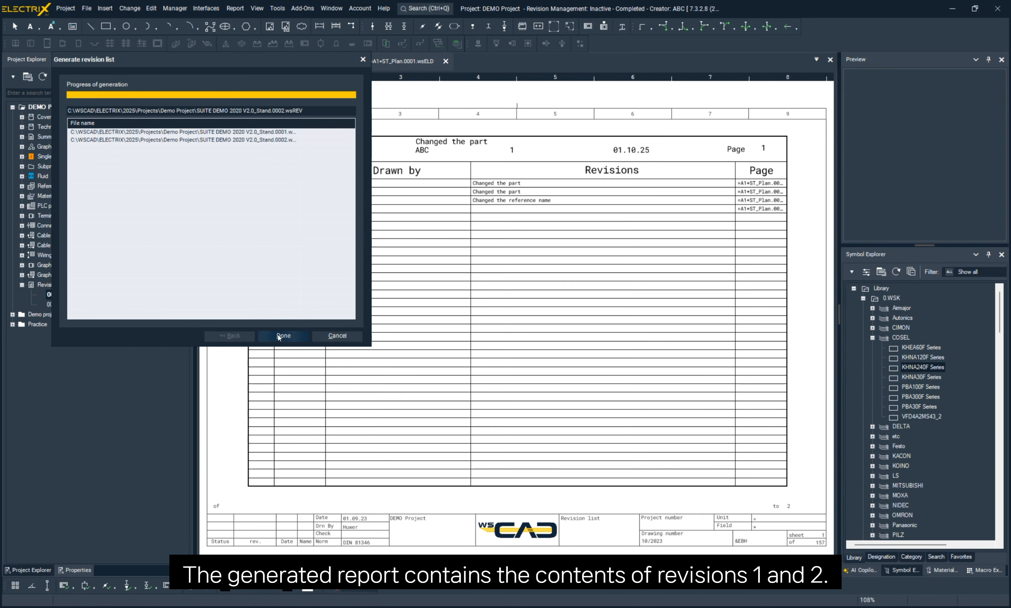
left_click(278, 333)
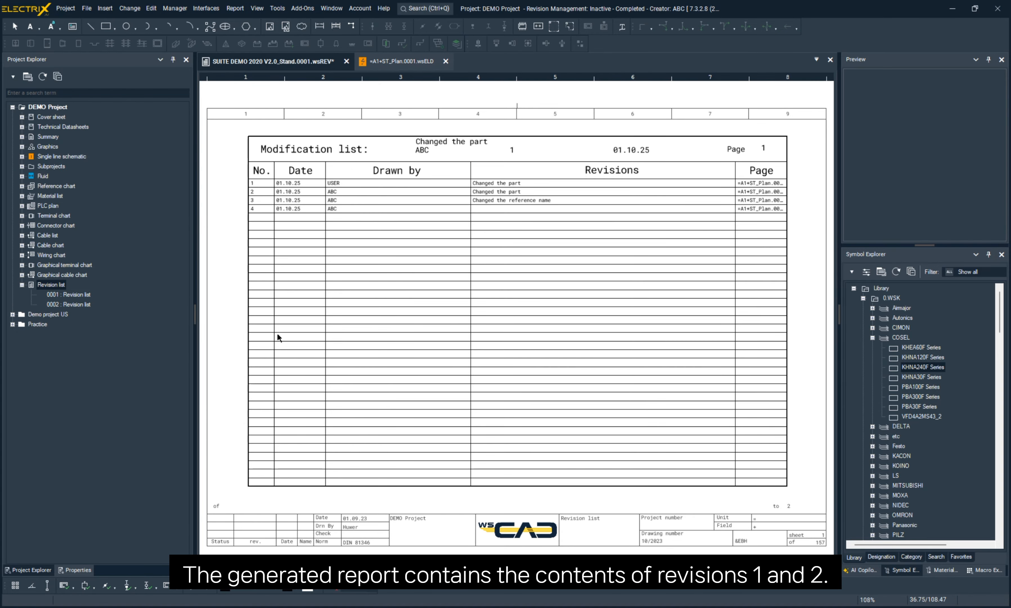
Review the modification lists on pages 0001 and 0002 of the generated revision list
scroll(440, 197, "up", 1)
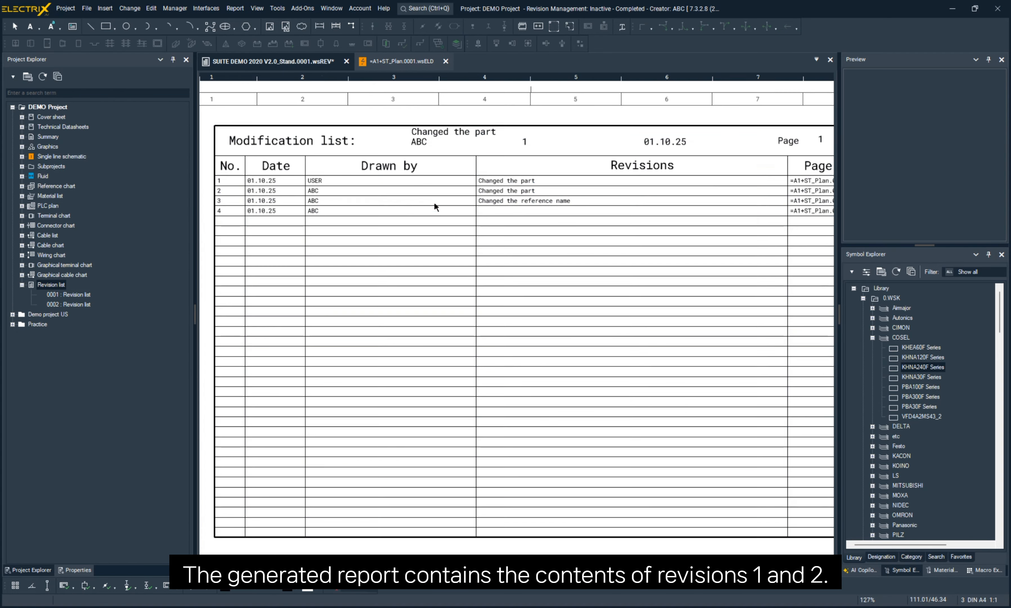
left_click(505, 460)
double_click(77, 304)
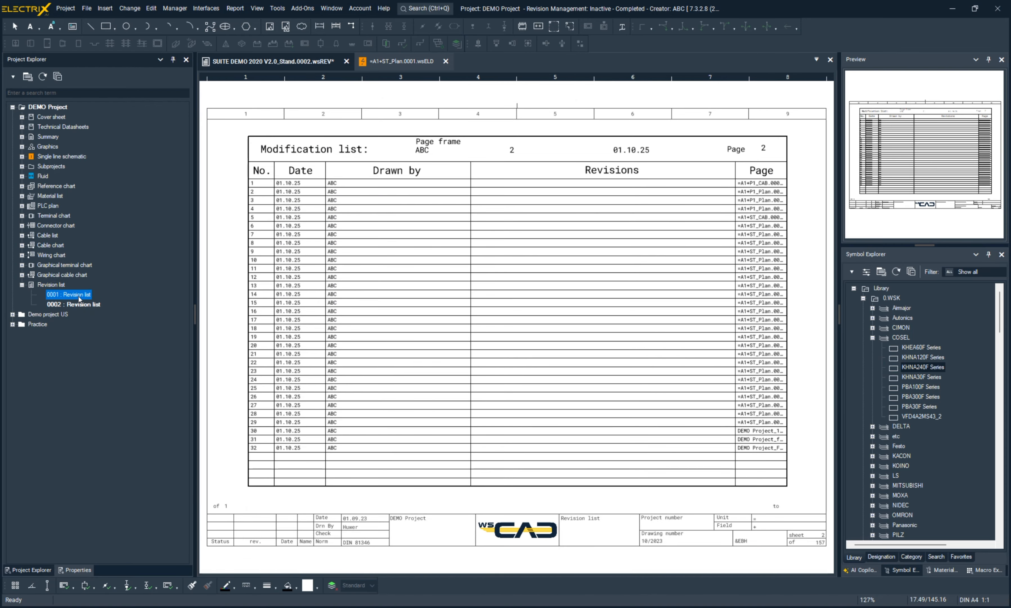
double_click(78, 295)
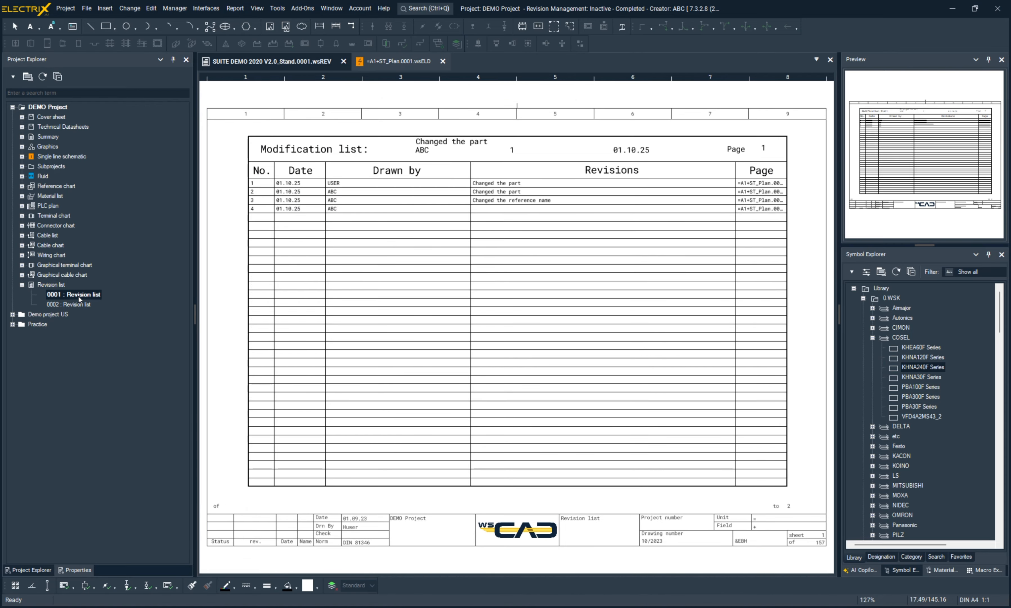